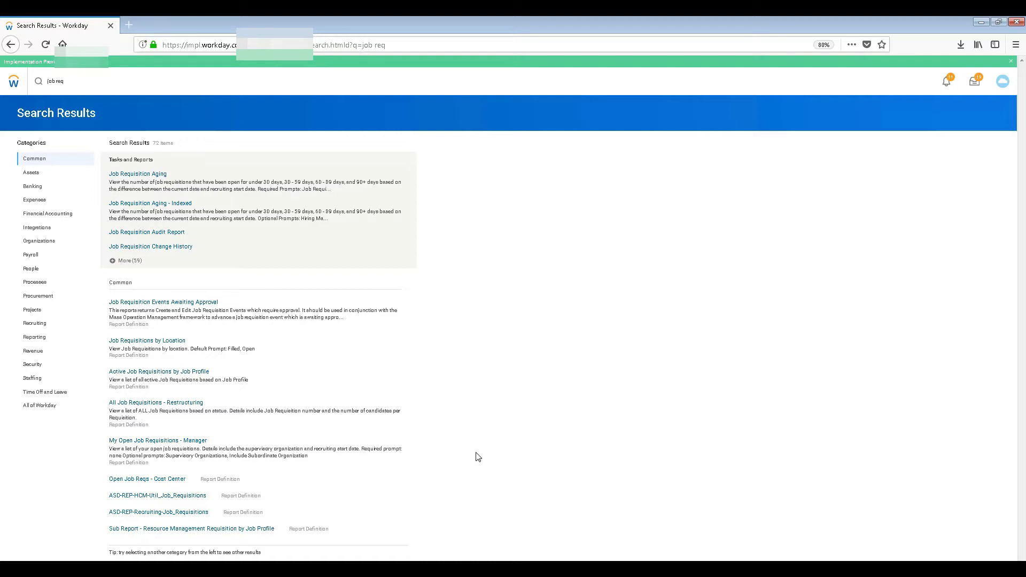
- Replace the search text with 'cre' and launch the Create Job Requisition task
left_click(60, 81)
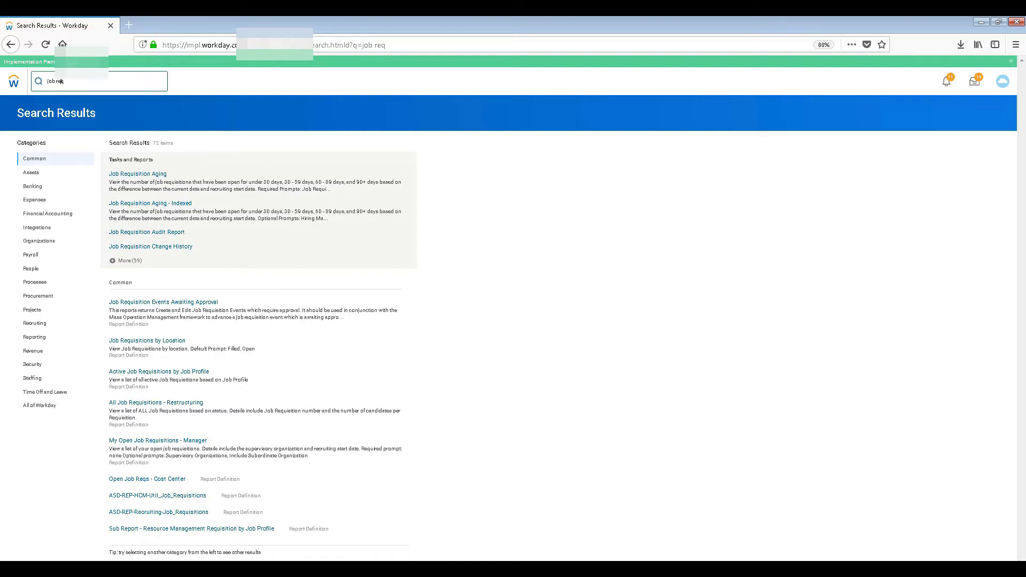
key("ctrl+a")
type("cre")
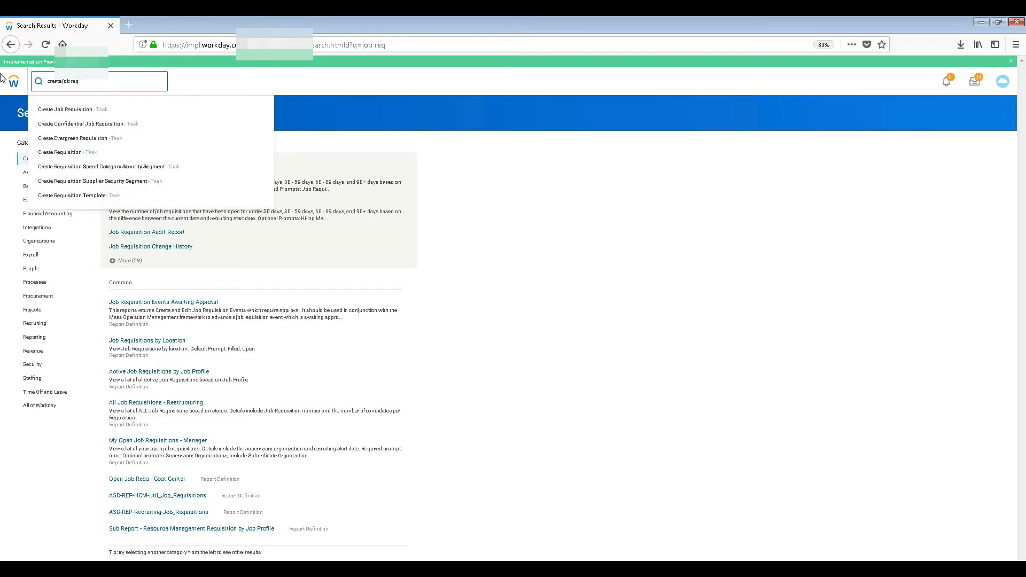
left_click(87, 110)
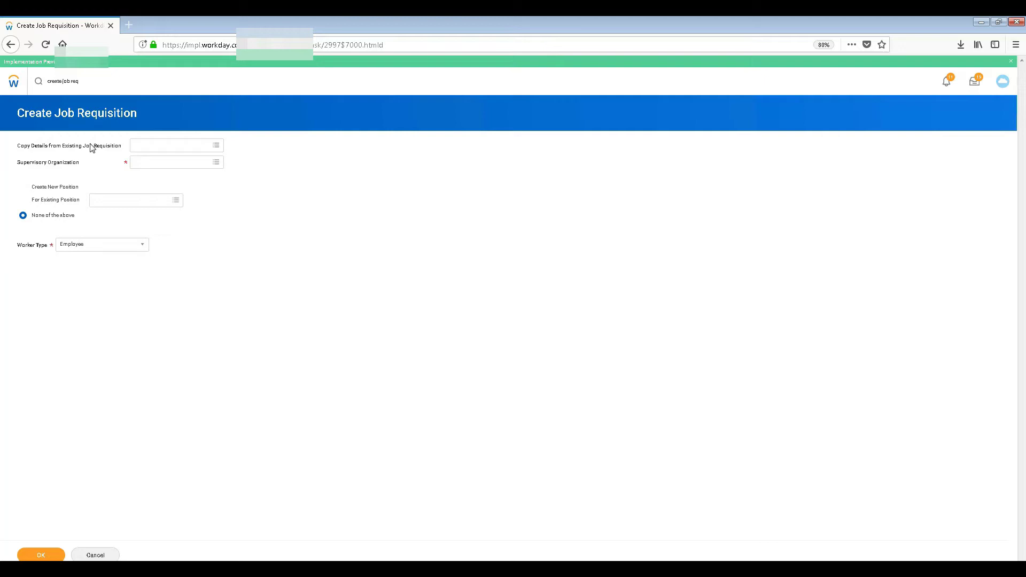
- Copy details from the open Customer Service Representative requisition under 07_Motor Copr Division
left_click(217, 146)
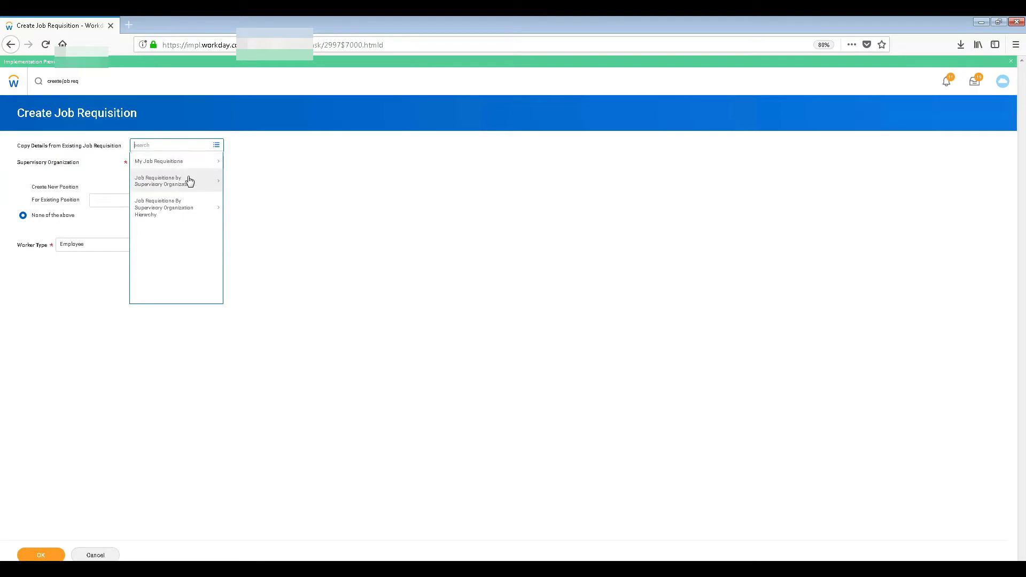
left_click(188, 180)
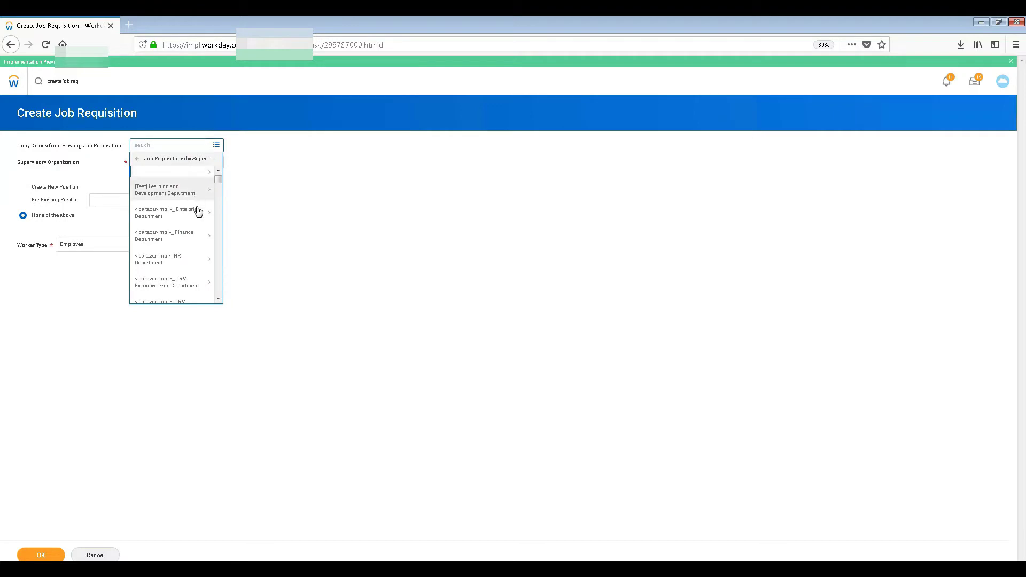
mouse_move(218, 179)
left_mouse_down()
mouse_move(219, 274)
mouse_move(213, 169)
left_mouse_up()
left_click(181, 220)
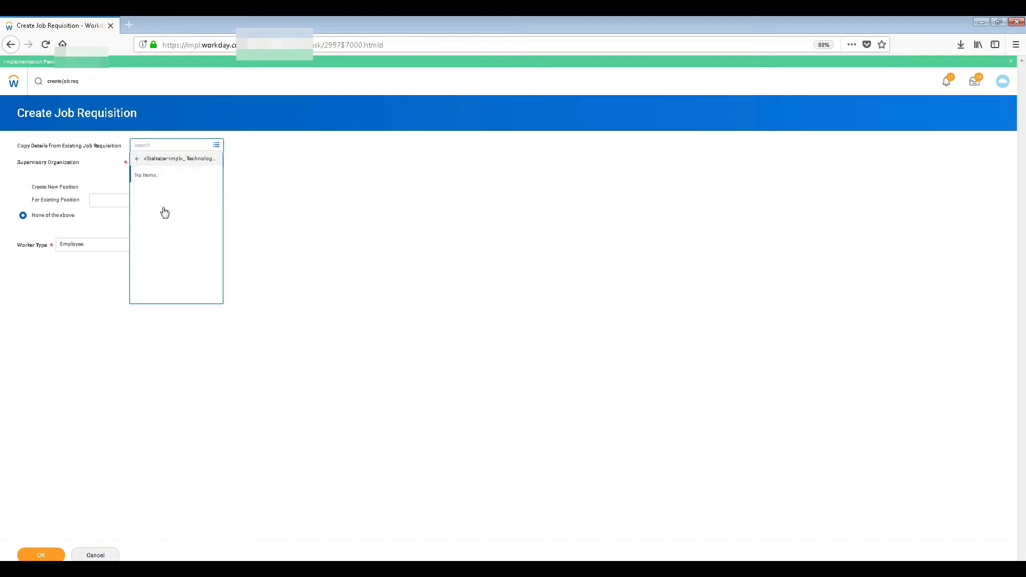
left_click(166, 248)
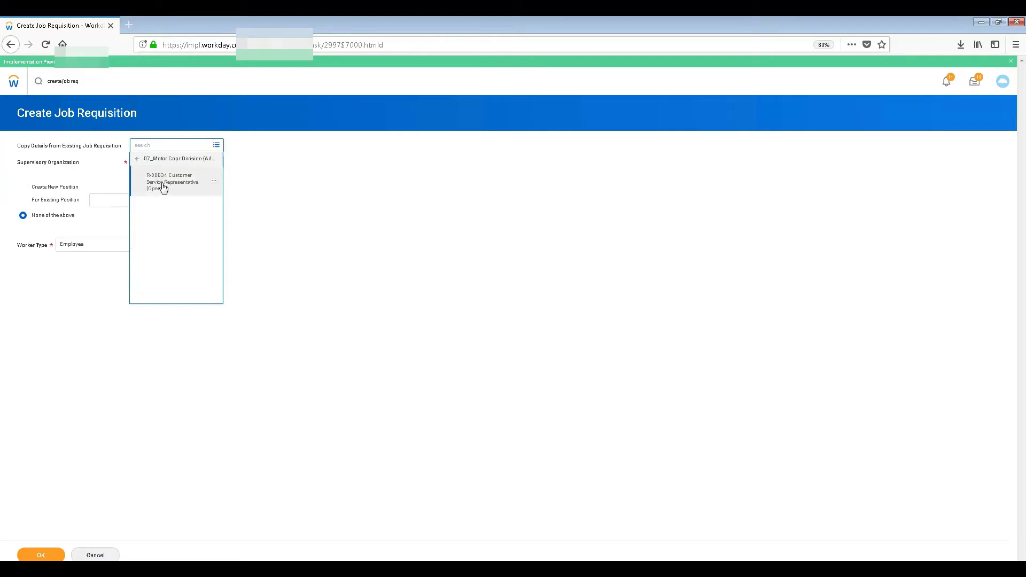
left_click(163, 187)
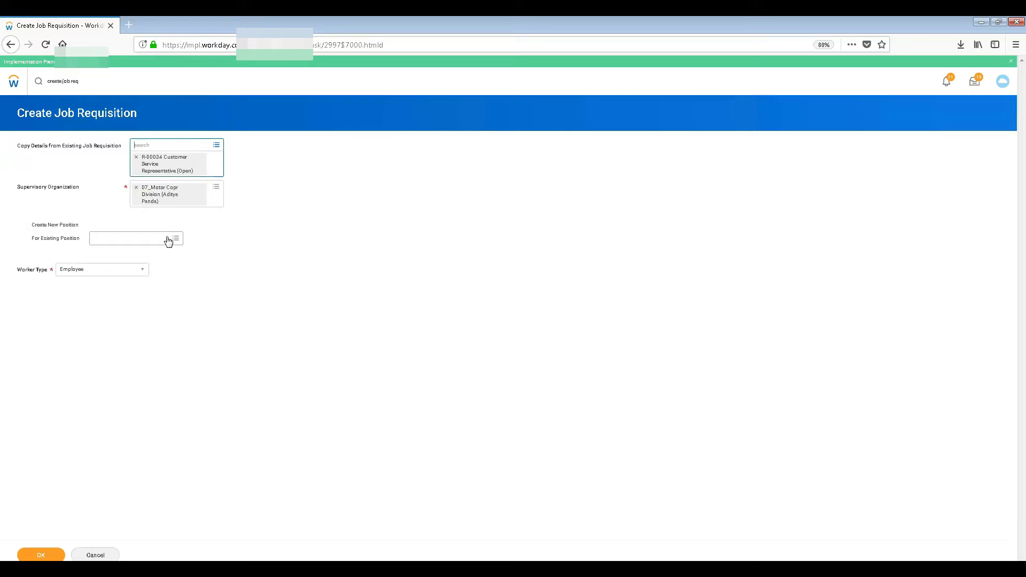
- Choose Create New Position after trying and removing CEO_07, keep worker type Employee, and confirm
left_click(42, 227)
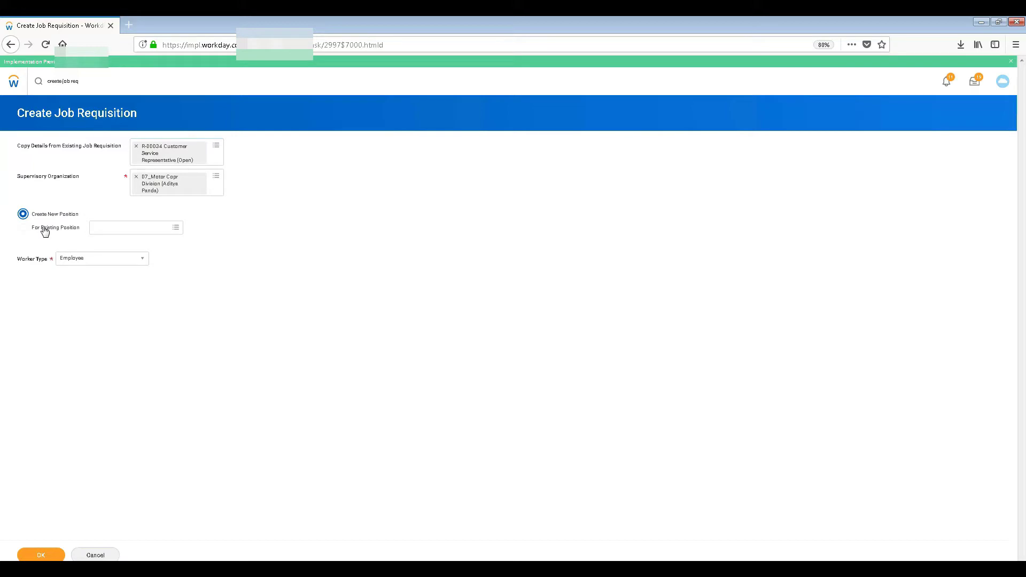
left_click(23, 228)
left_click(28, 228)
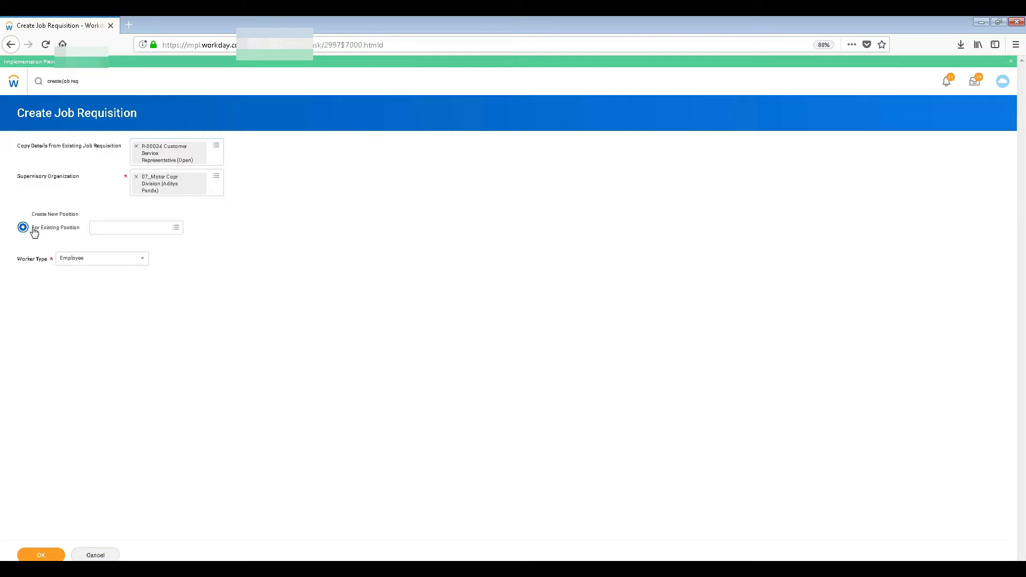
left_click(177, 228)
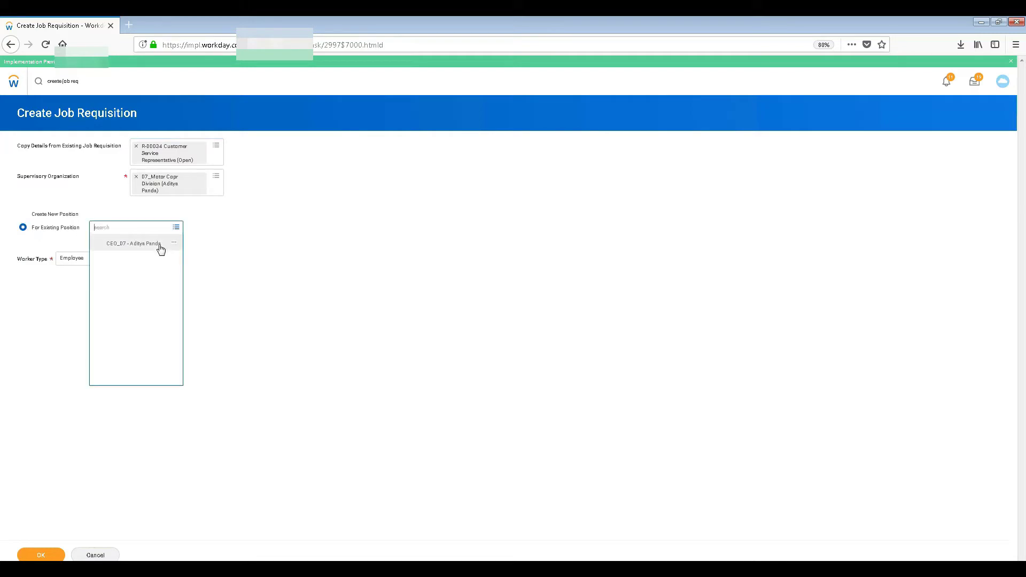
left_click(161, 247)
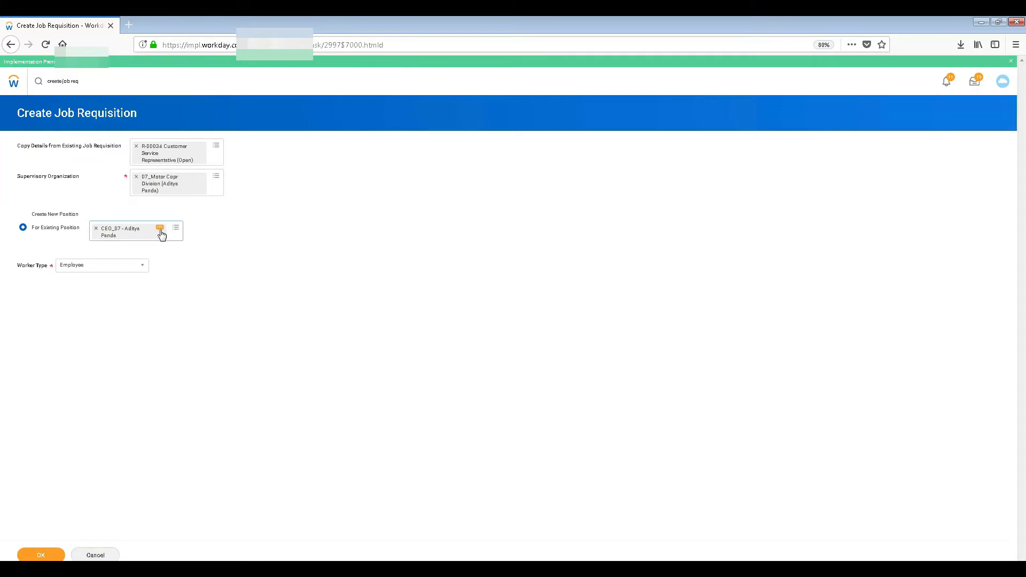
left_click(96, 228)
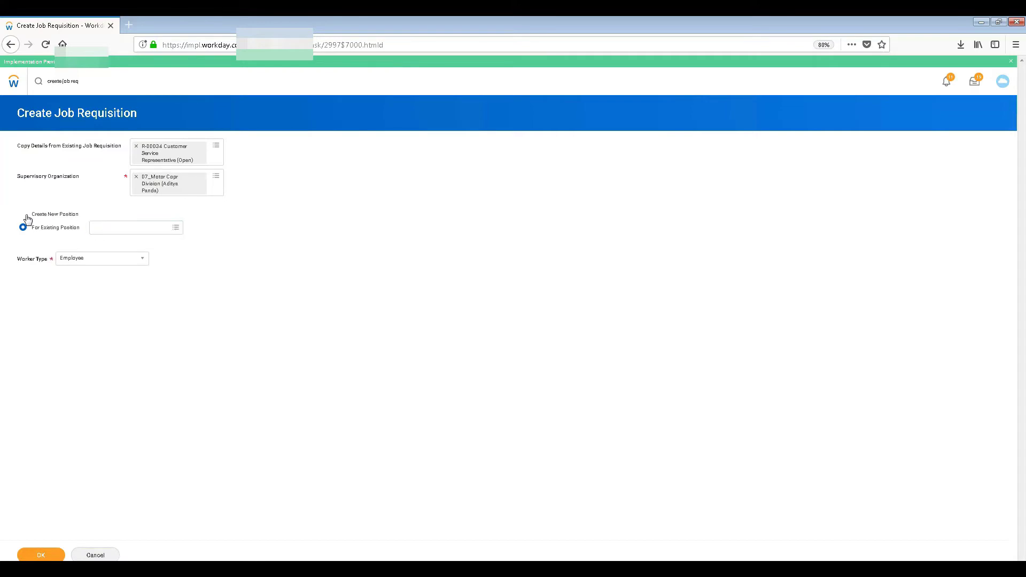
left_click(23, 215)
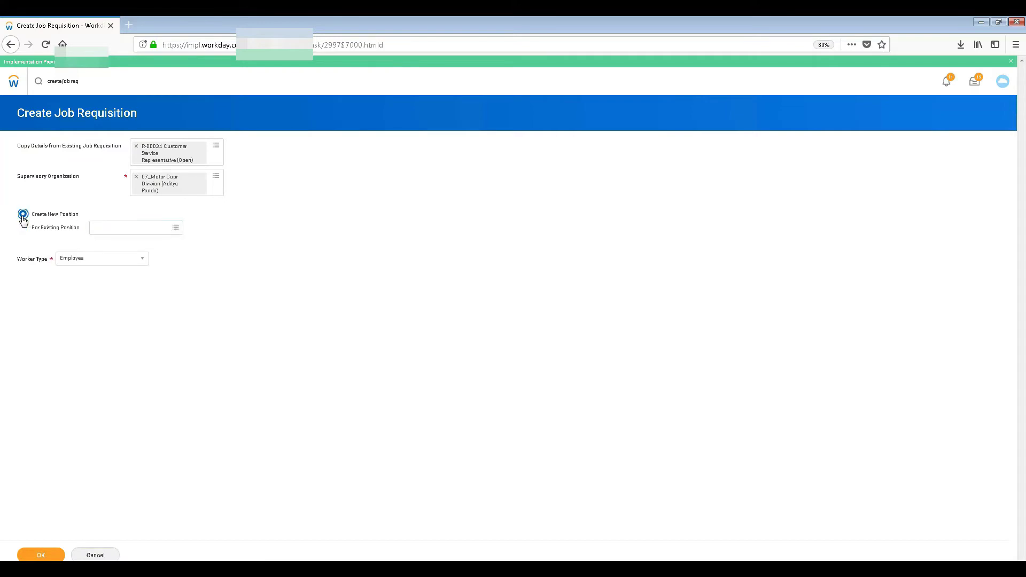
left_click(120, 259)
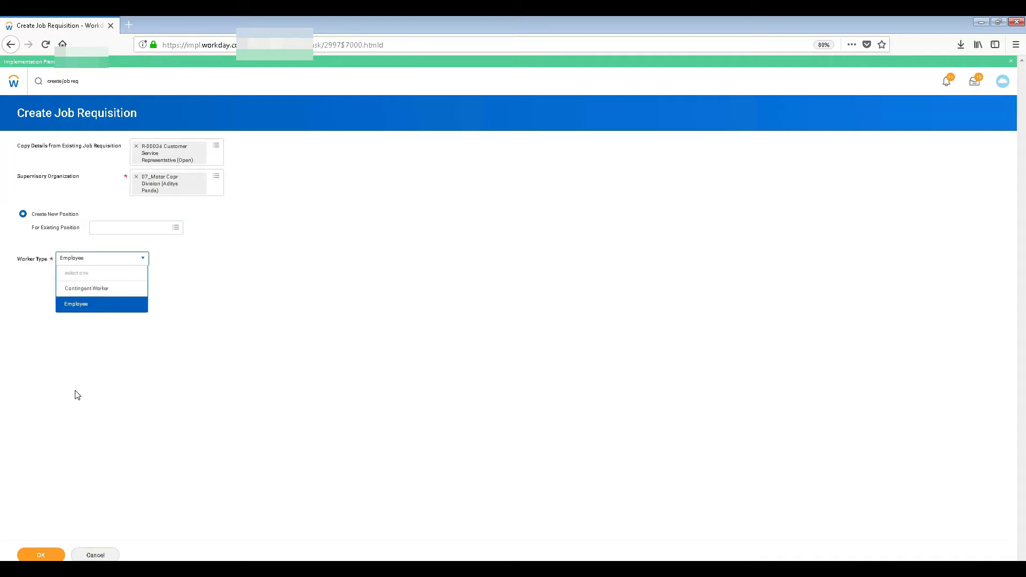
left_click(80, 440)
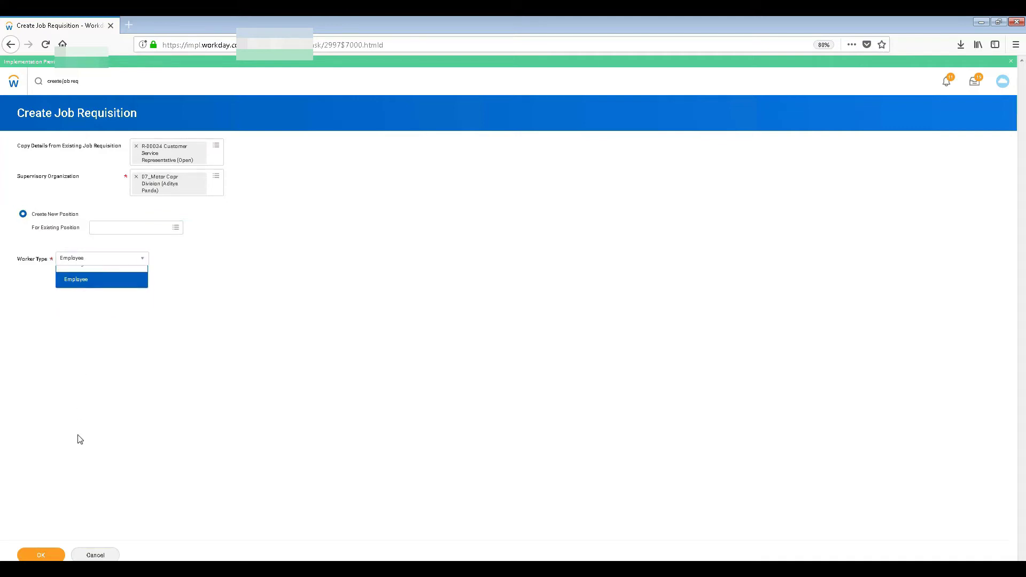
left_click(37, 557)
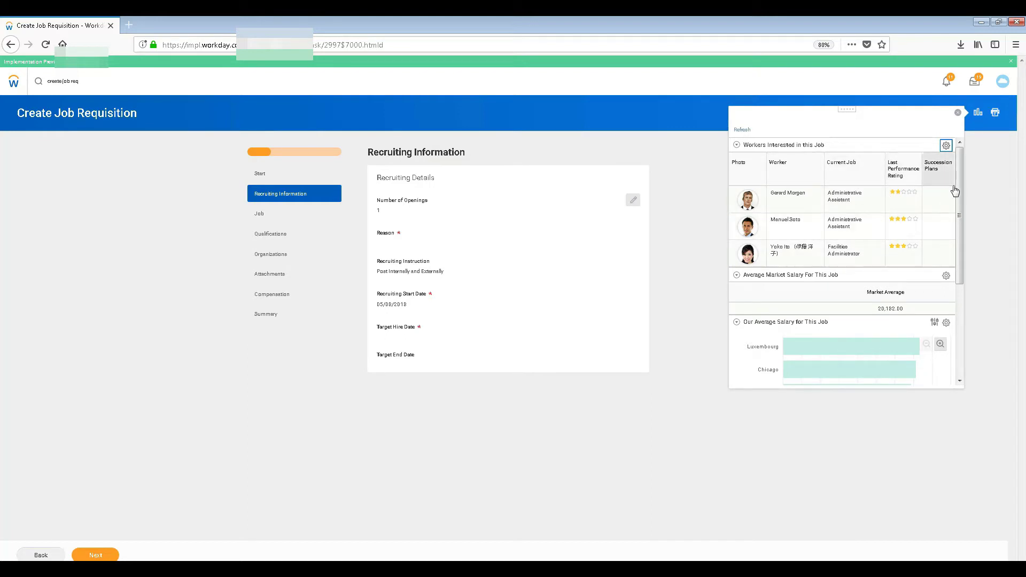
- Edit the recruiting information with 10 openings and requisition reason Acquisition > Acquisition
left_click_drag(957, 190, 959, 159)
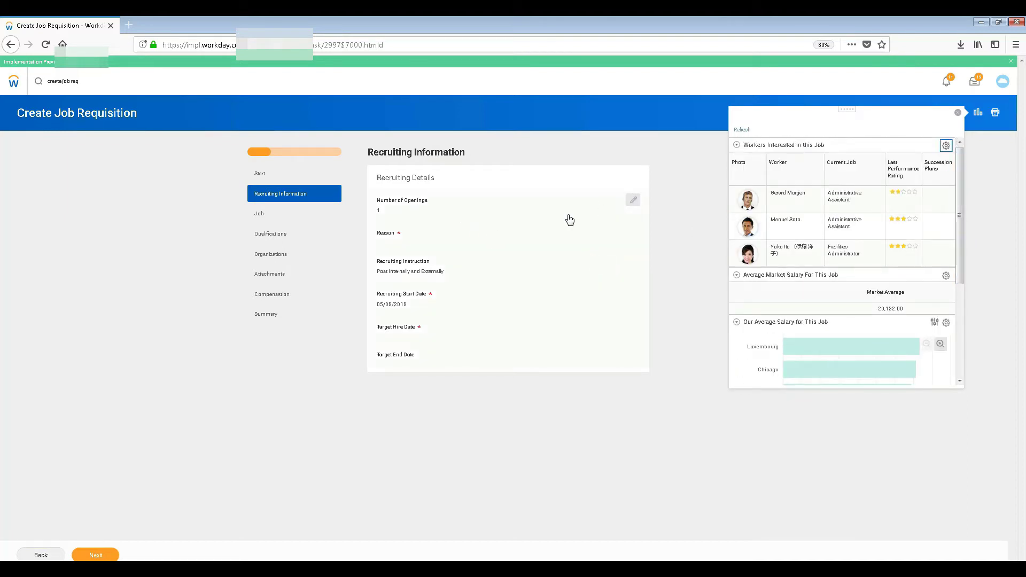
left_click(634, 202)
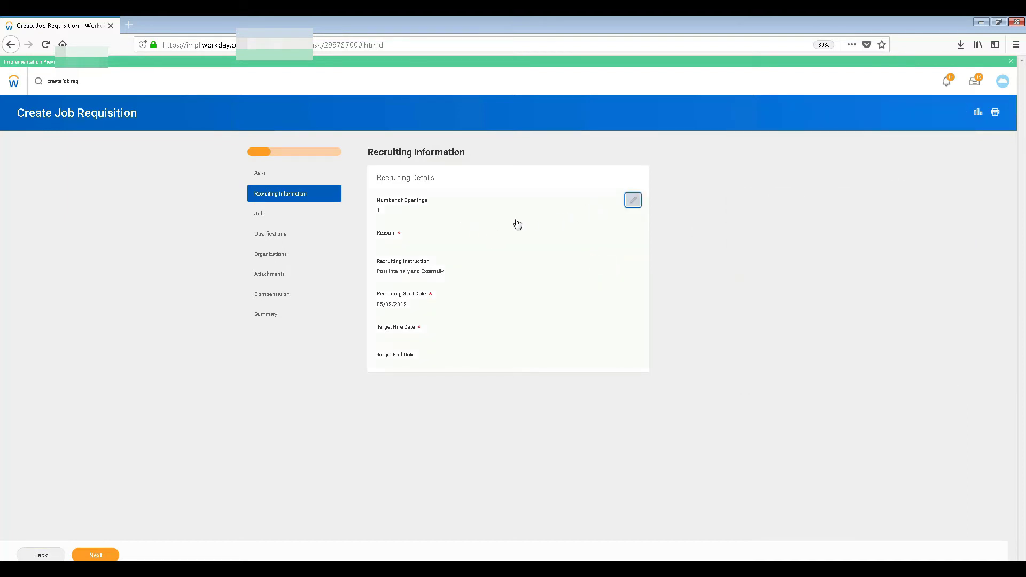
left_click(633, 202)
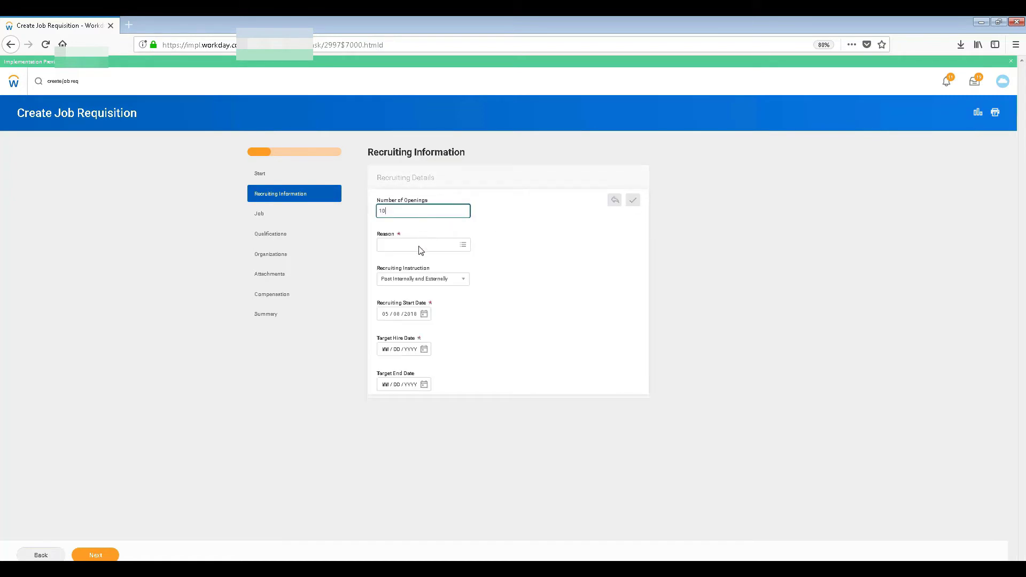
left_click(449, 246)
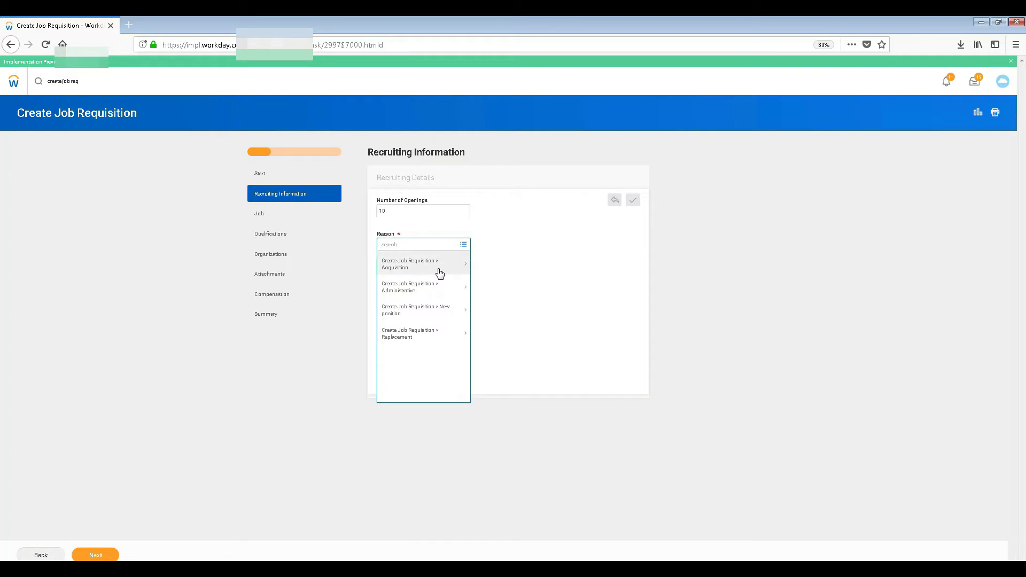
left_click(437, 269)
left_click(430, 273)
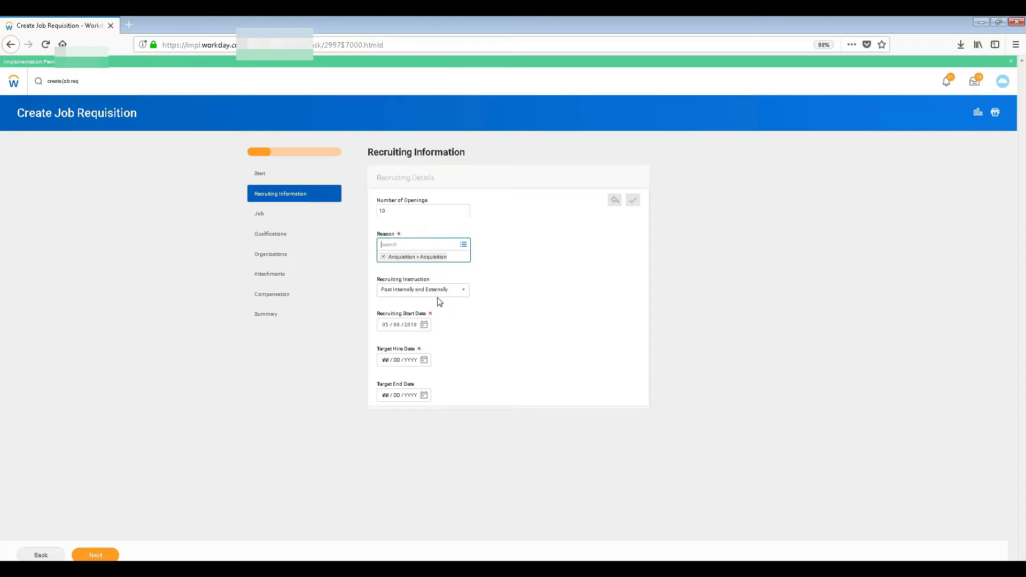
- Set the target hire date to 05/15/2018 and move on to the Job step
left_click(424, 359)
left_click(479, 408)
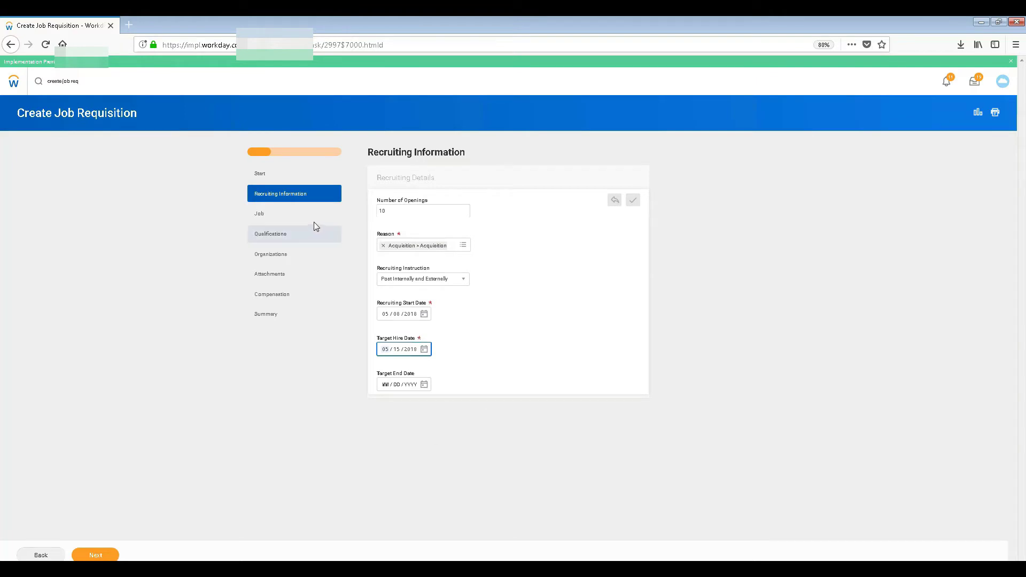
left_click(289, 217)
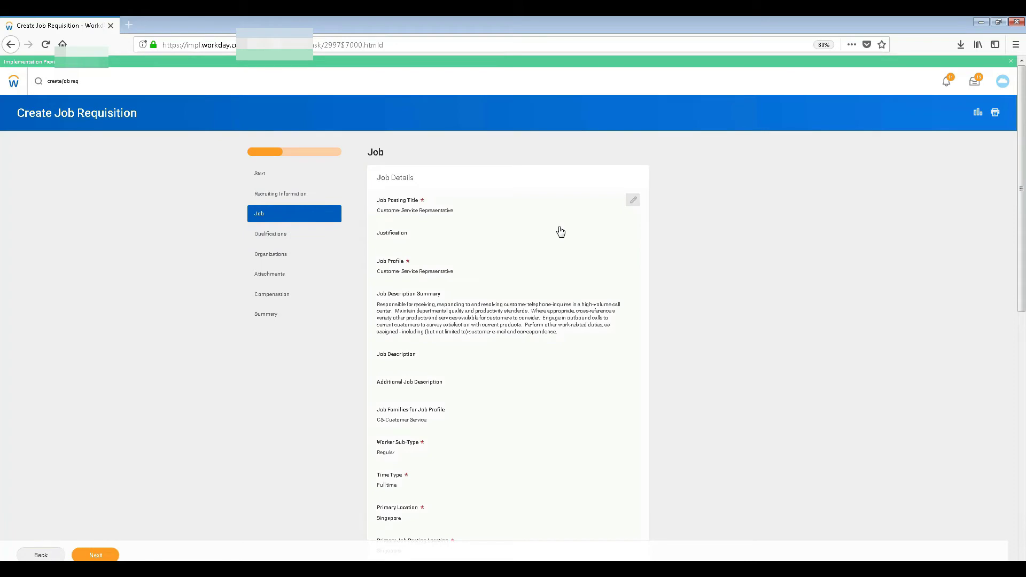
- Review the copied Job Description and Additional Job Description fields, then go to Qualifications
left_click(633, 200)
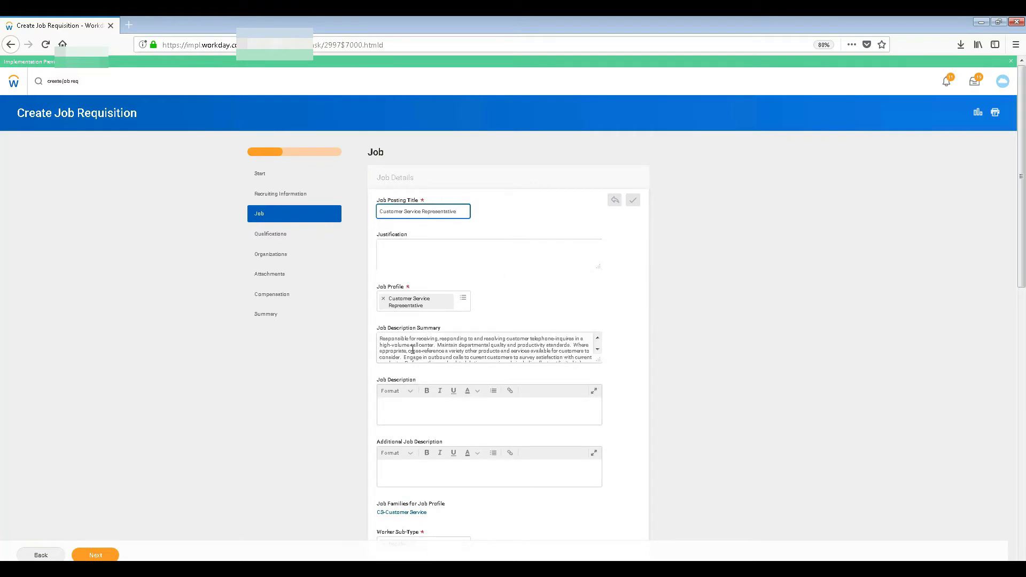
left_click(413, 413)
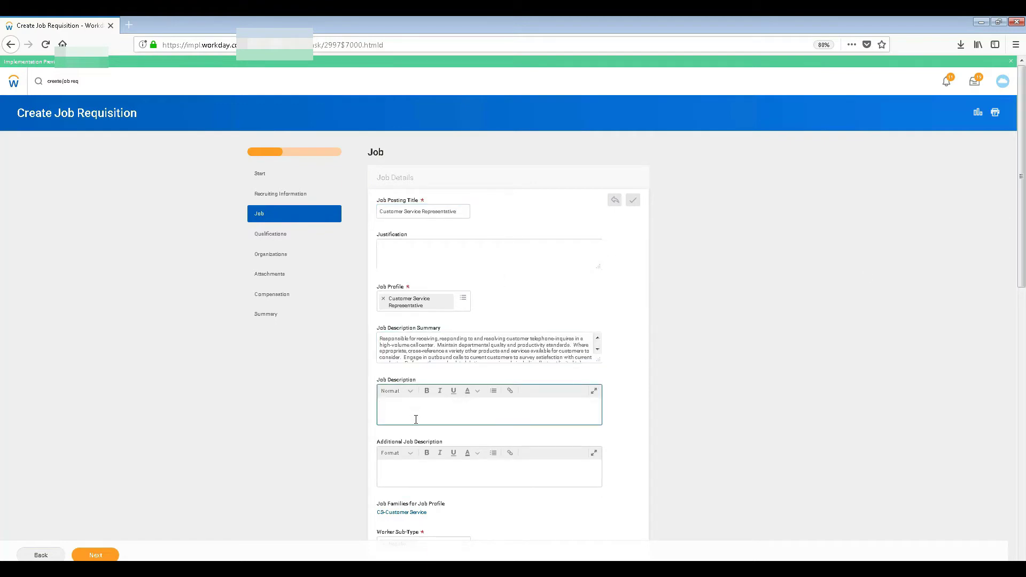
left_click(418, 472)
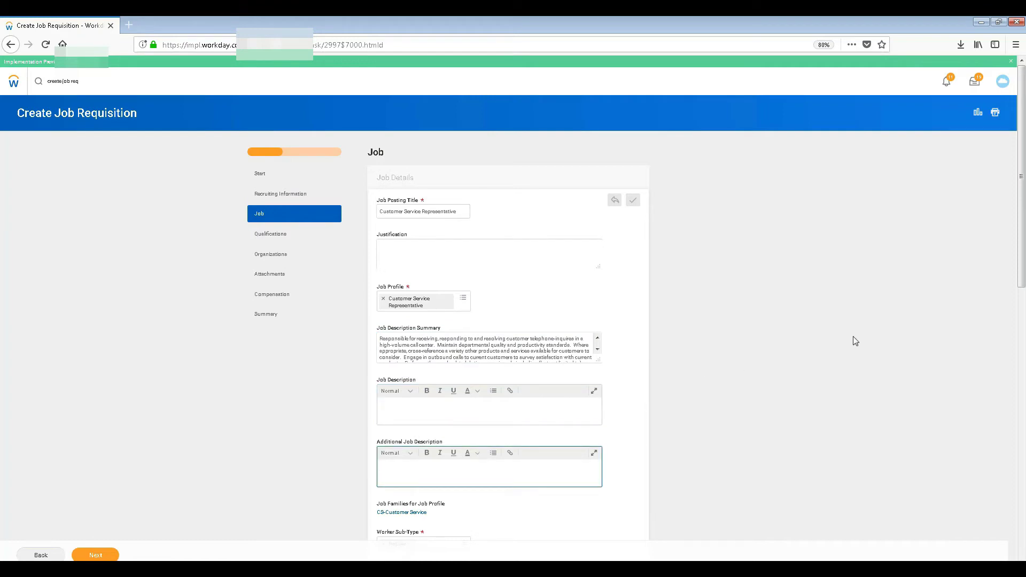
left_click_drag(1023, 182, 1024, 362)
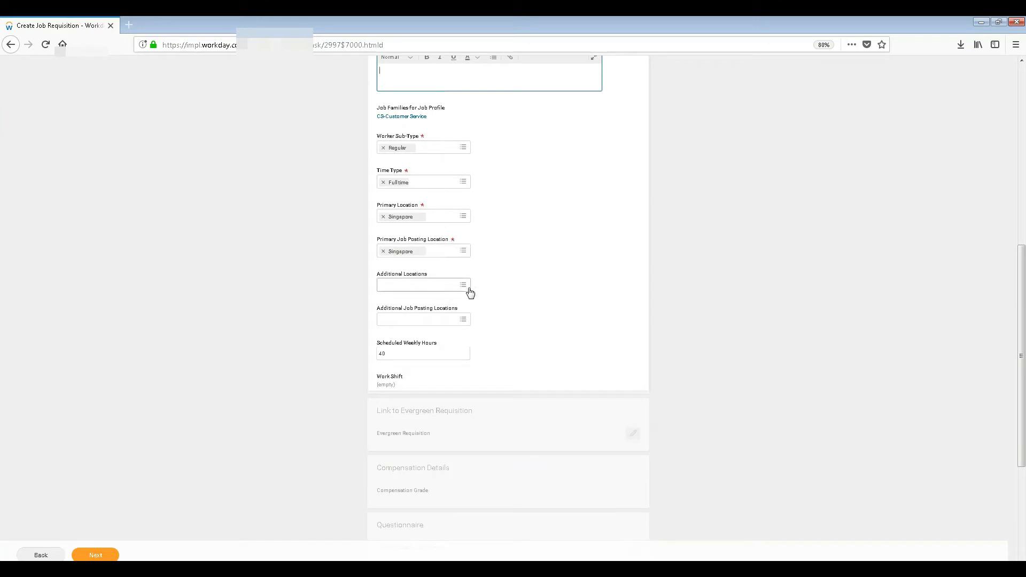
left_click_drag(1023, 314, 1023, 133)
left_click(287, 192)
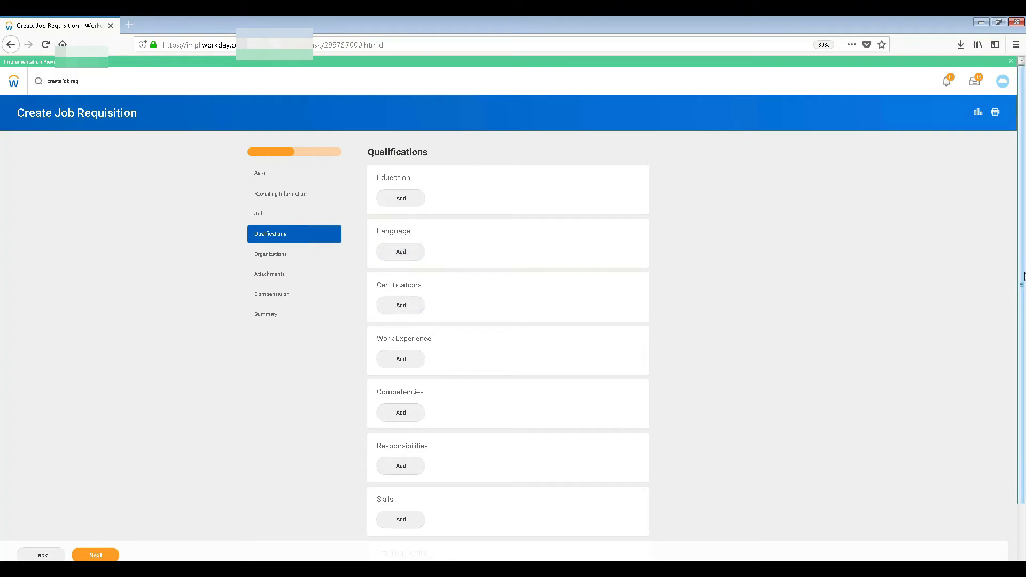
- Start and cancel a Work Experience entry, leaving Qualifications empty, then go to Organizations
scroll(1024, 277, "down", 2)
left_click(419, 301)
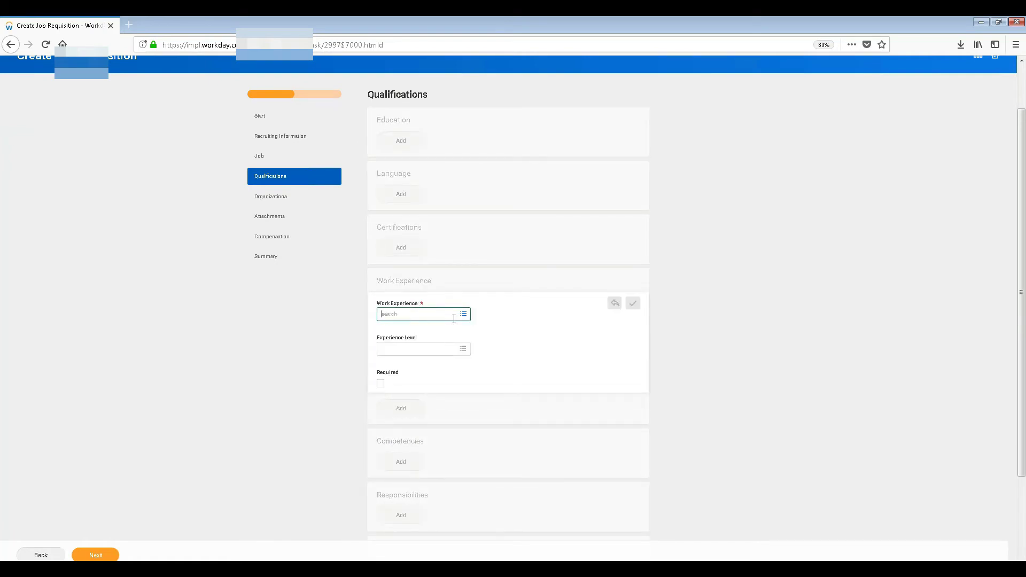
left_click_drag(1020, 263, 980, 350)
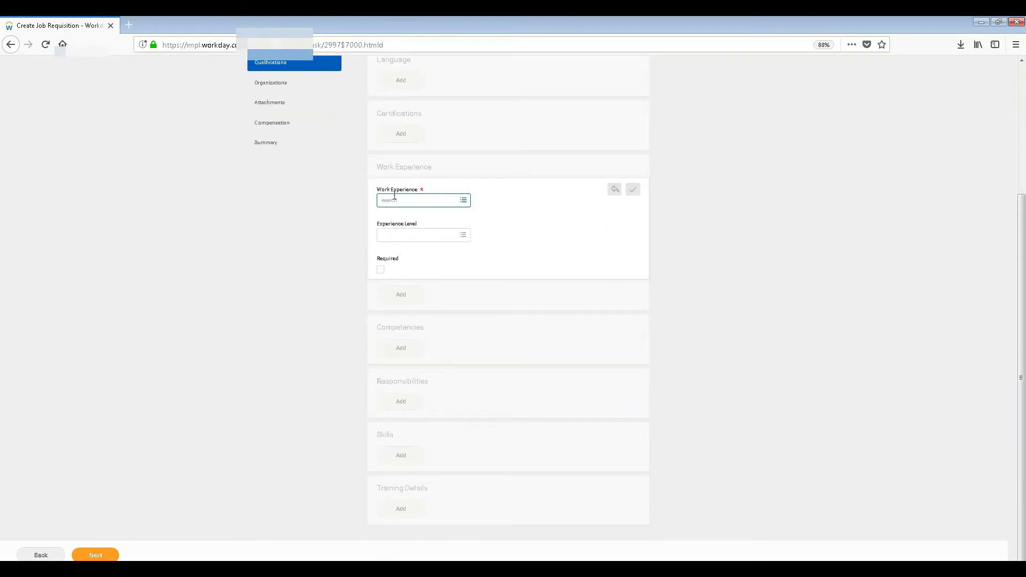
left_click(614, 191)
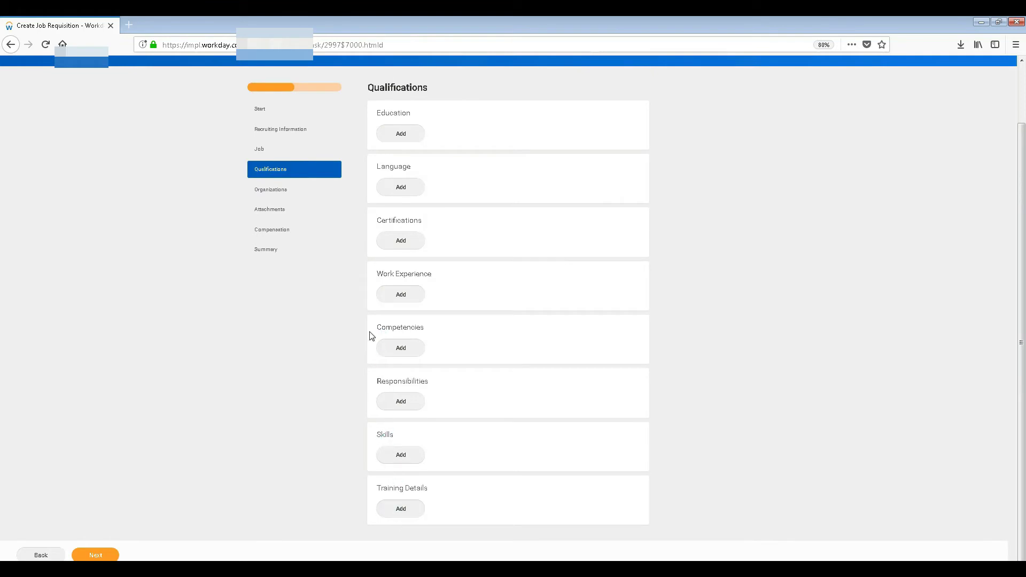
left_click(271, 193)
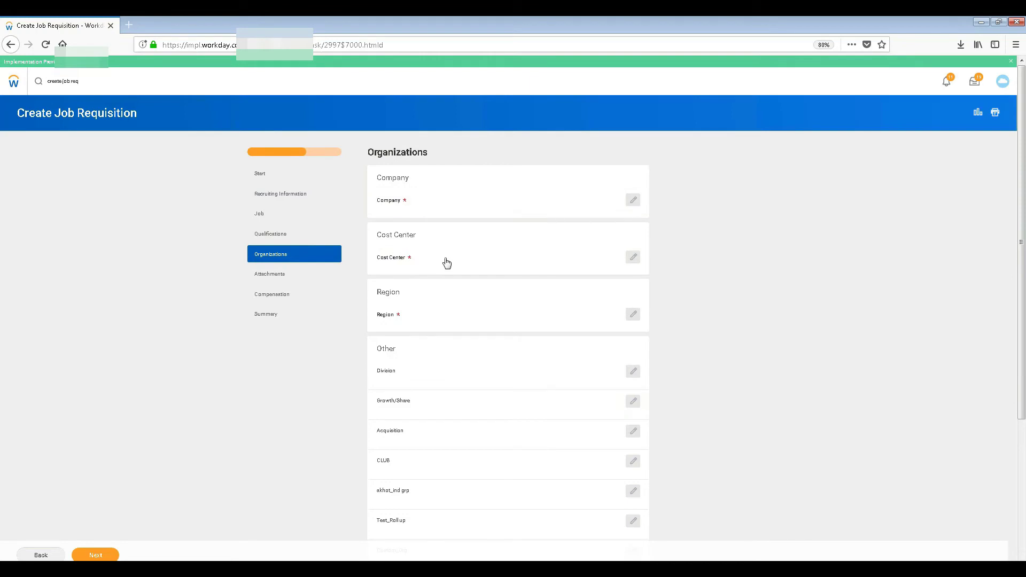
- Open Cost Center for editing, then jump to the requisition's Summary review page
left_click(632, 258)
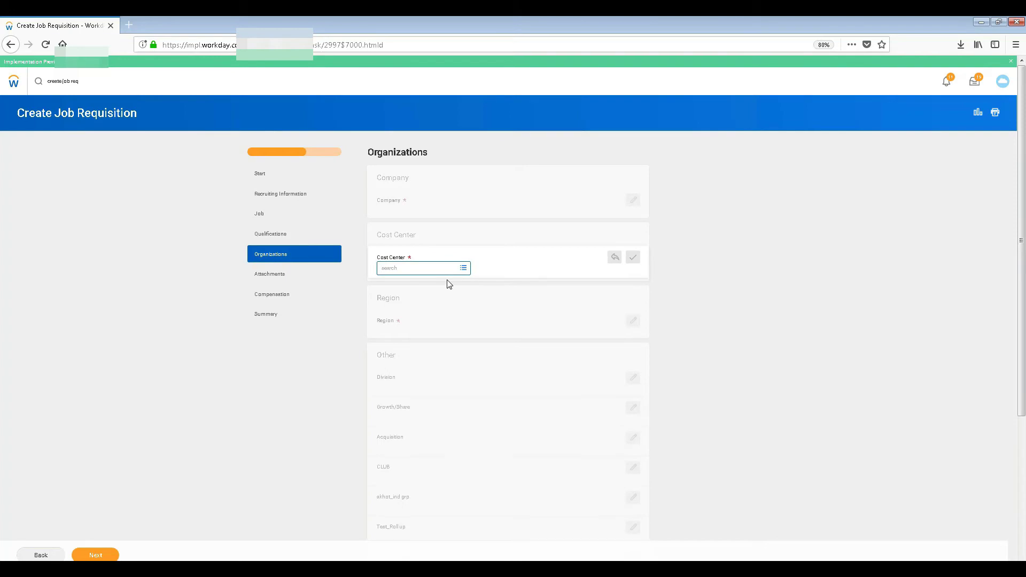
left_click(330, 315)
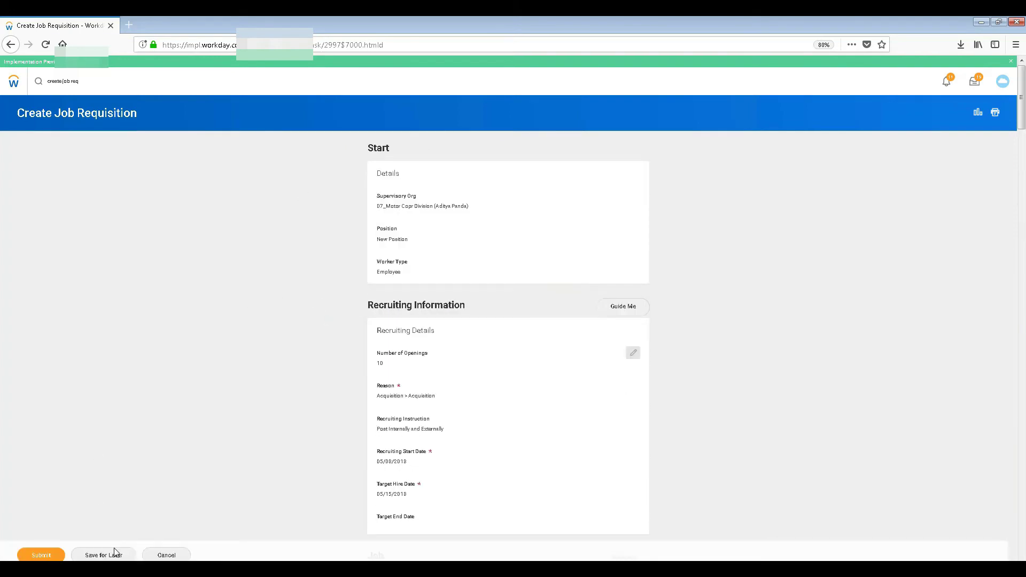
- Submit the requisition, view the four required-field errors, and paste their text into Notepad
left_click(55, 557)
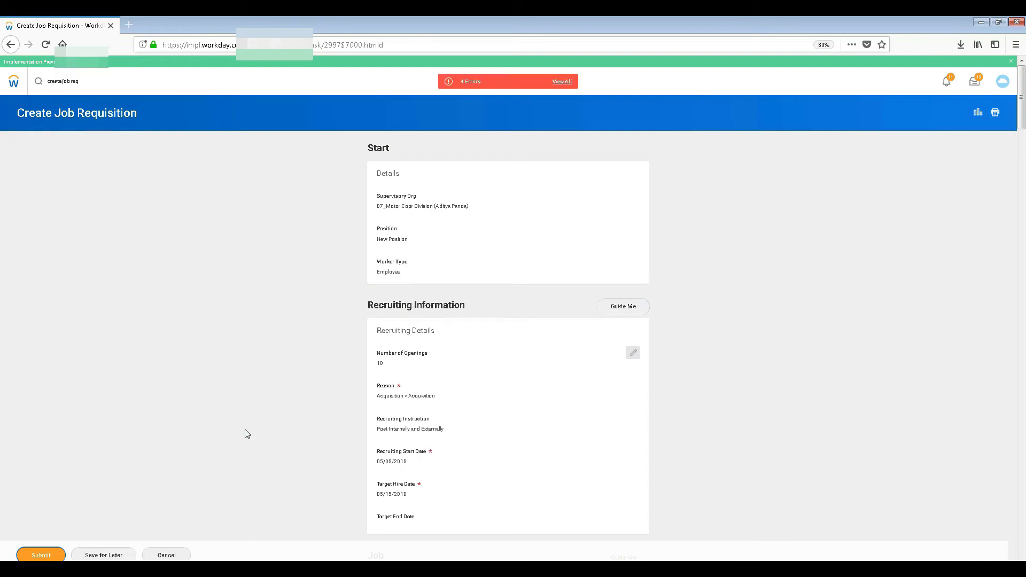
left_click(561, 84)
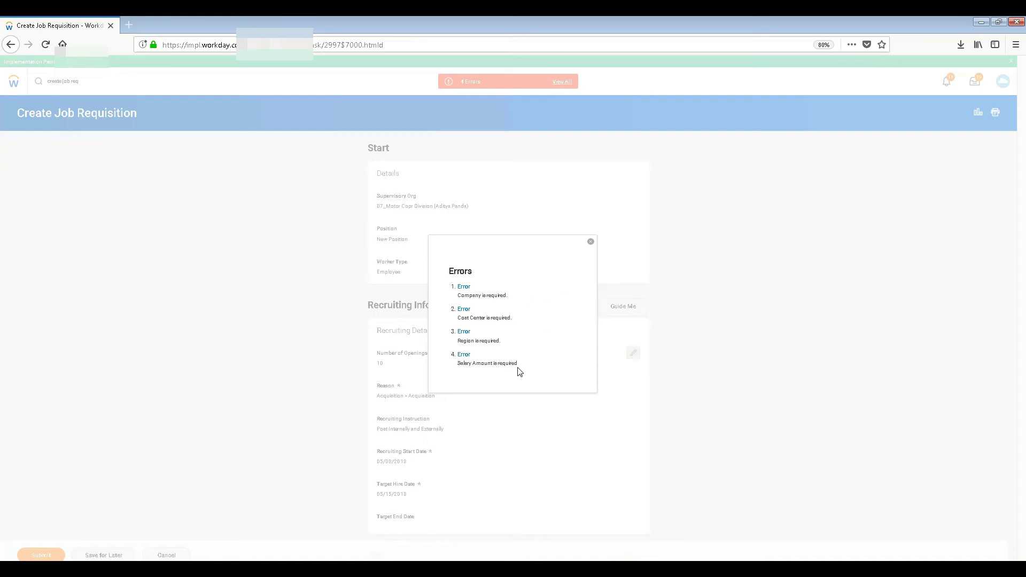
left_click_drag(516, 368, 441, 274)
key("ctrl+c")
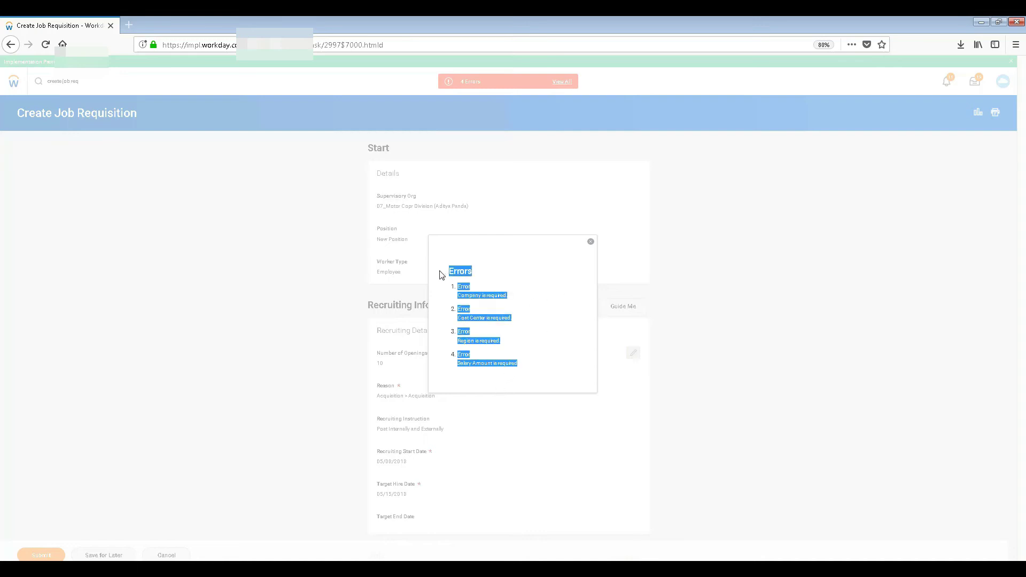
key("alt+Tab")
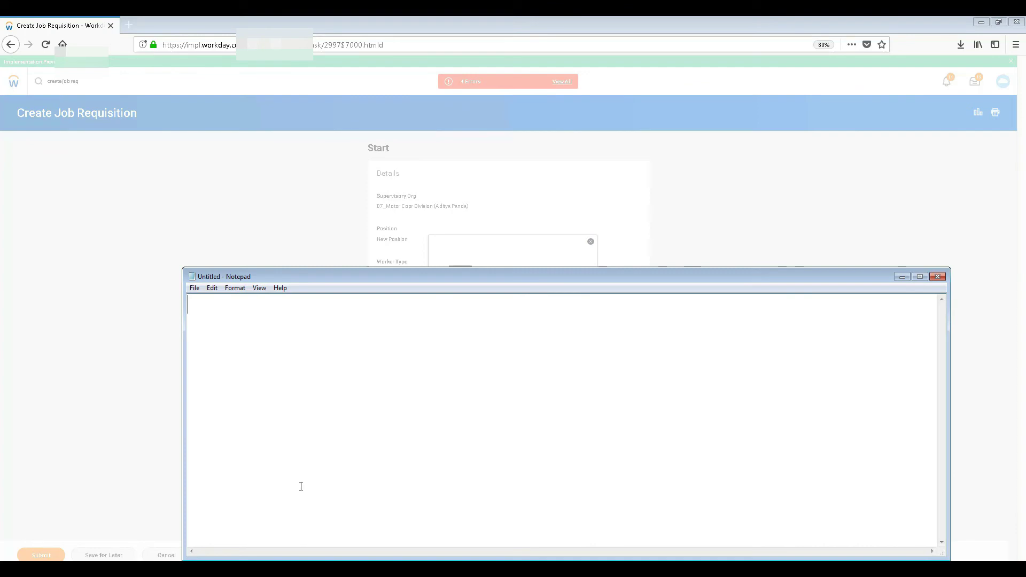
key("ctrl+v")
left_click(590, 241)
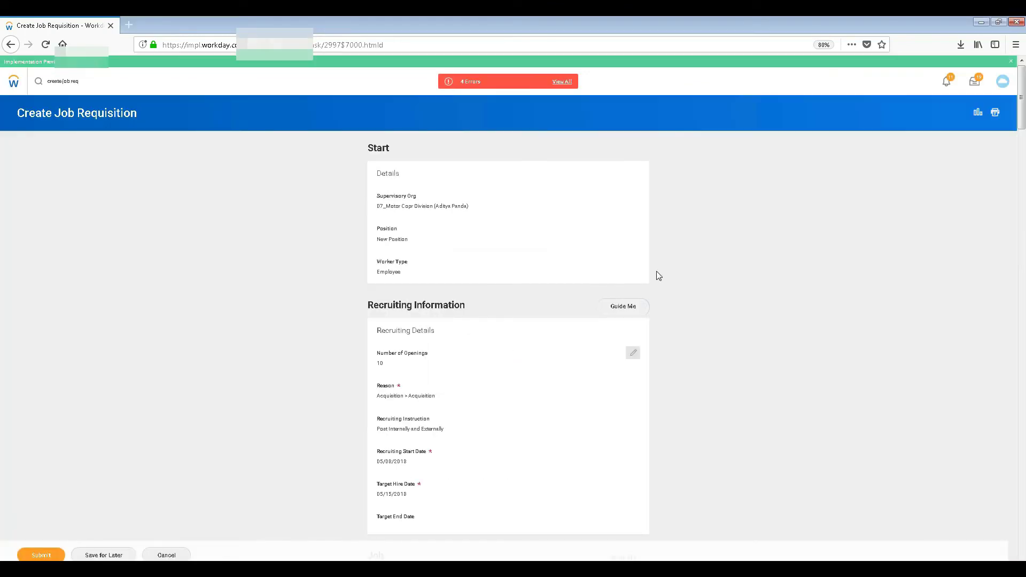
left_click_drag(1022, 144, 1014, 352)
- Choose Beach Cloud Cruisers GmbH (Germany)_69 via Company Hierarchy > Beach Cloud Companies_69 as Company
left_click(600, 213)
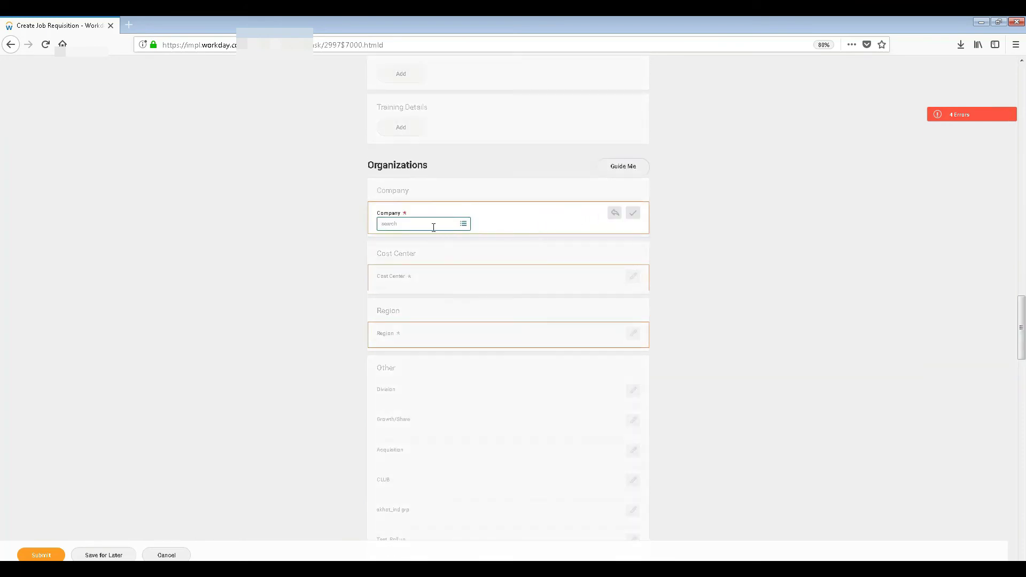
left_click(464, 224)
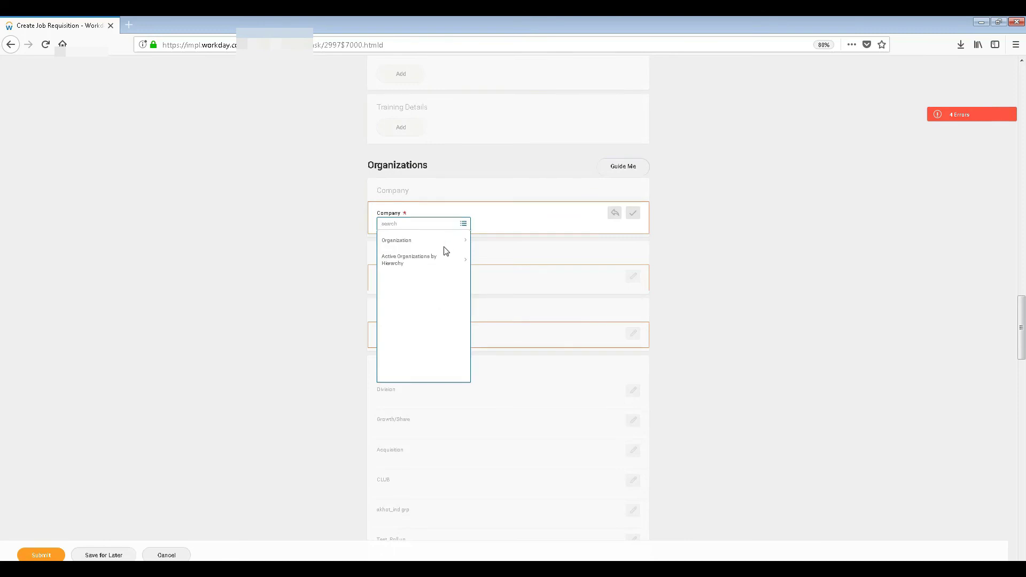
key("Escape")
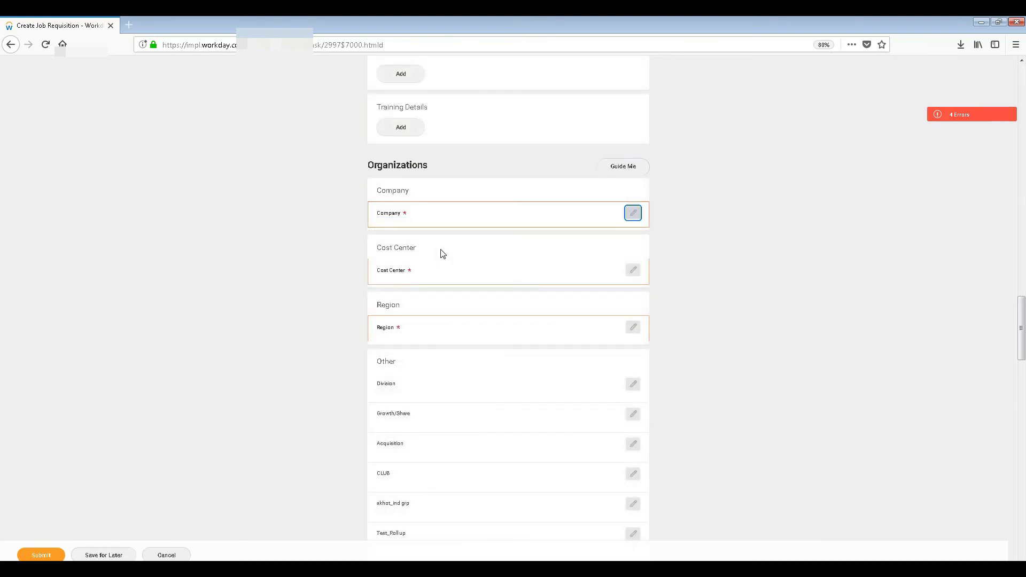
left_click(534, 218)
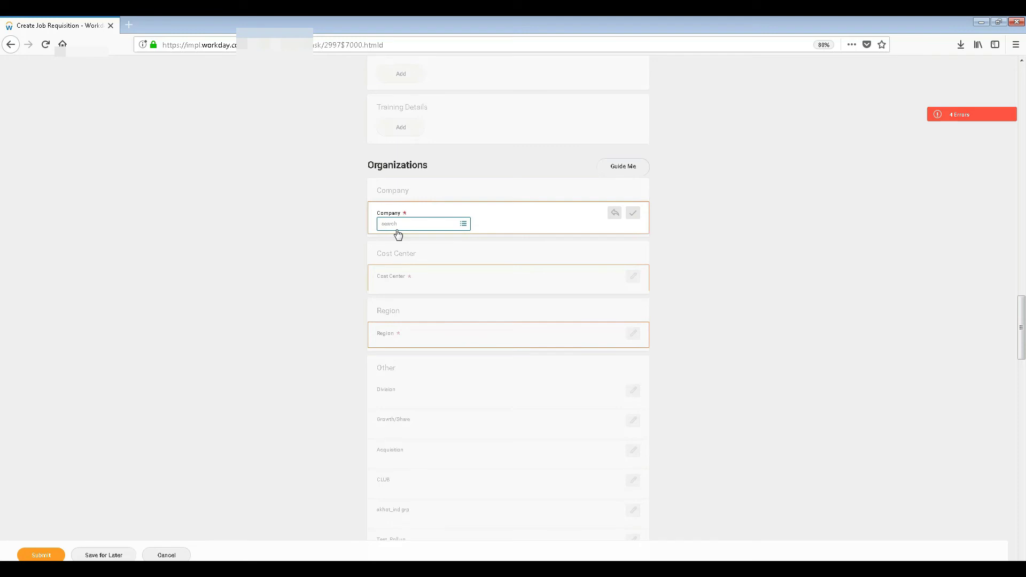
left_click(463, 224)
left_click(412, 255)
left_click(408, 256)
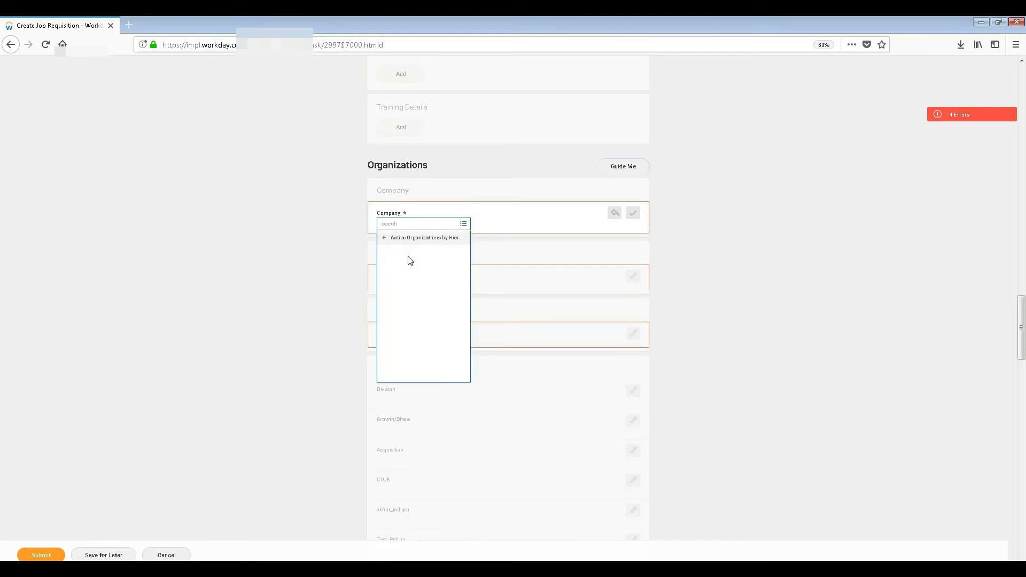
left_click(413, 276)
left_click(427, 280)
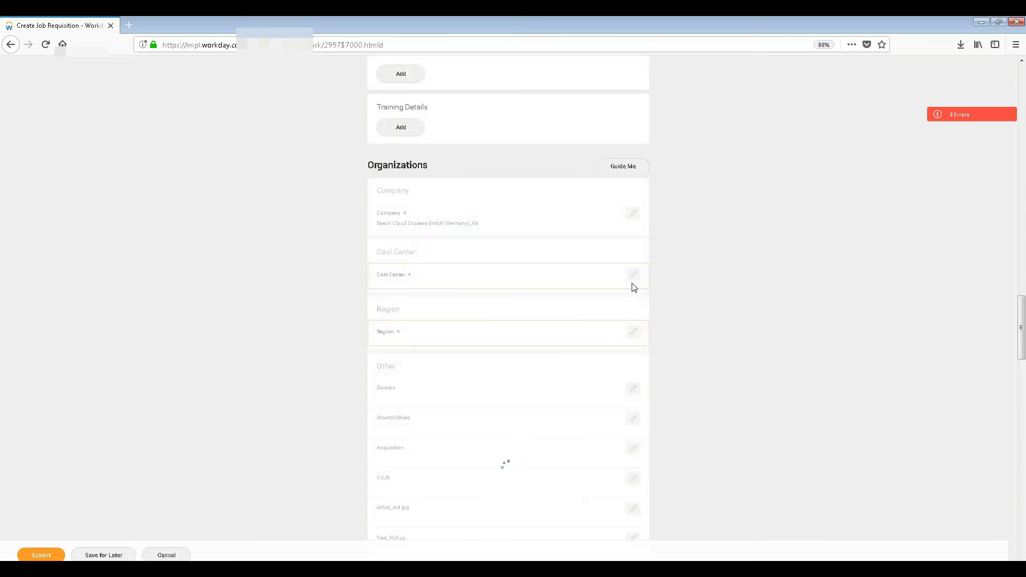
- Edit Cost Center and browse the 3V_Education Services and Akhot_Beach Cloud cost center groups
left_click(633, 274)
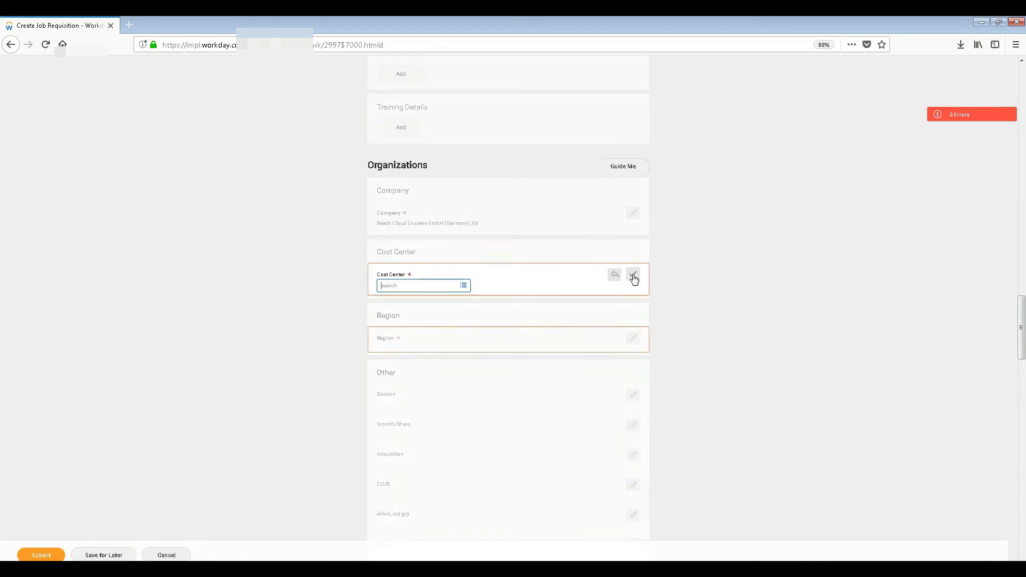
left_click(463, 287)
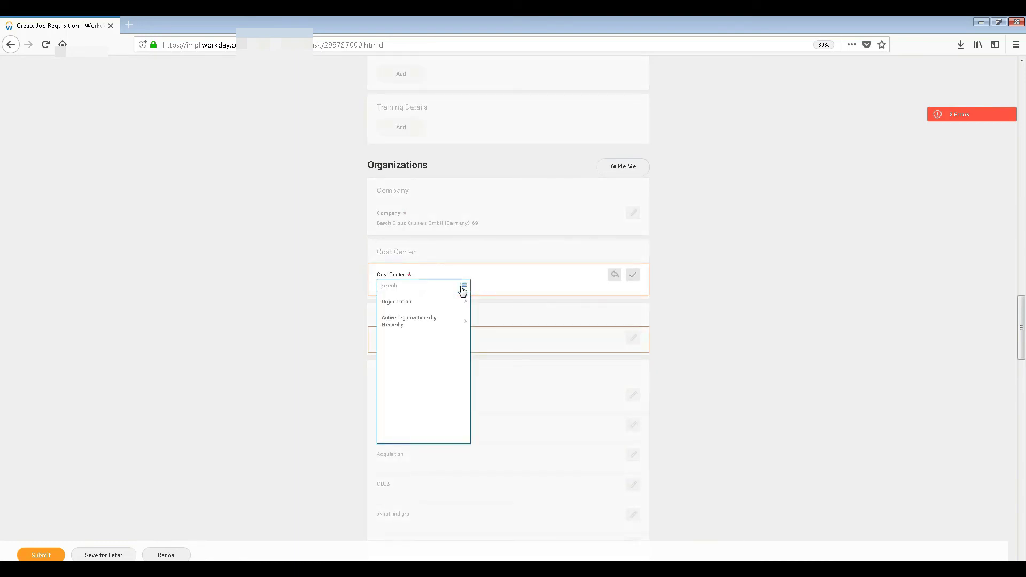
left_click(447, 322)
left_click(440, 319)
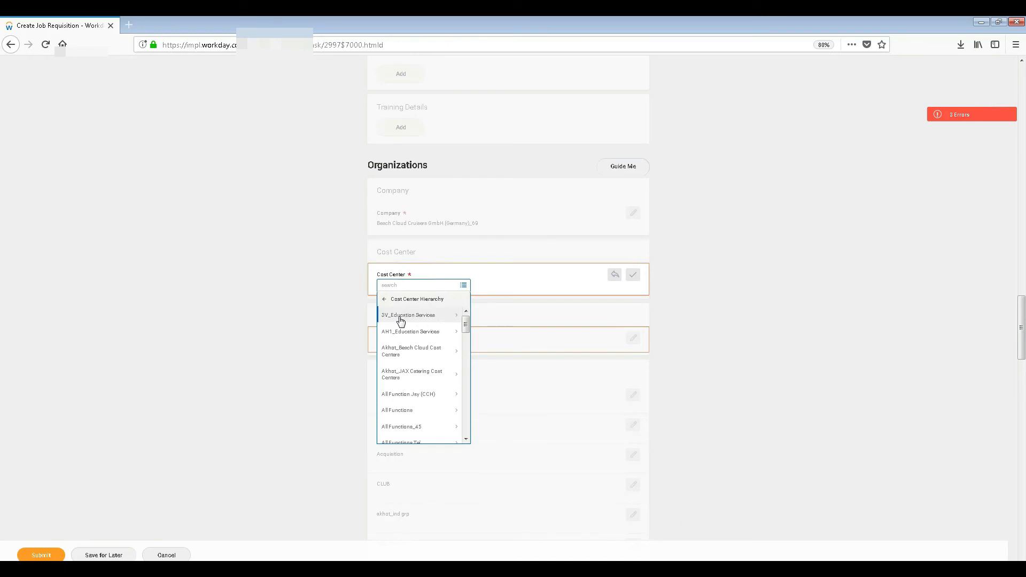
left_click(404, 319)
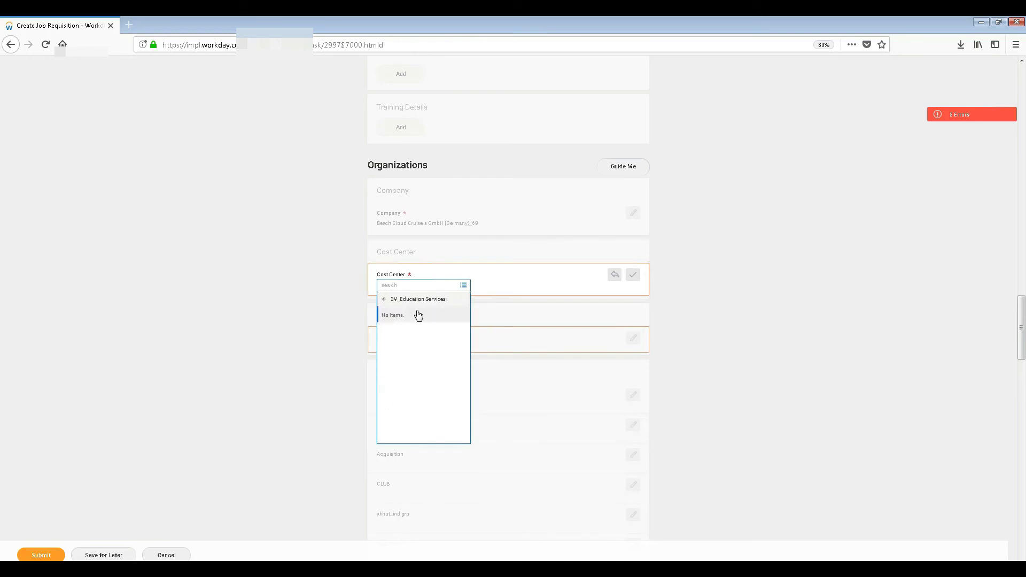
left_click(393, 300)
left_click(418, 355)
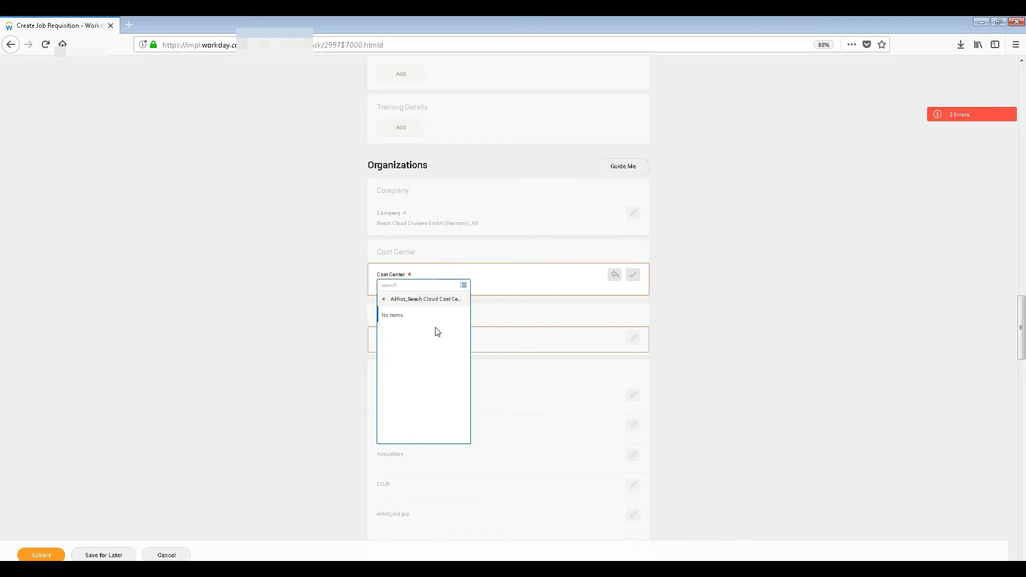
left_click(383, 300)
- Pick Car Admin_45 from the full organization list and confirm it as Cost Center
scroll(468, 347, "down", 3)
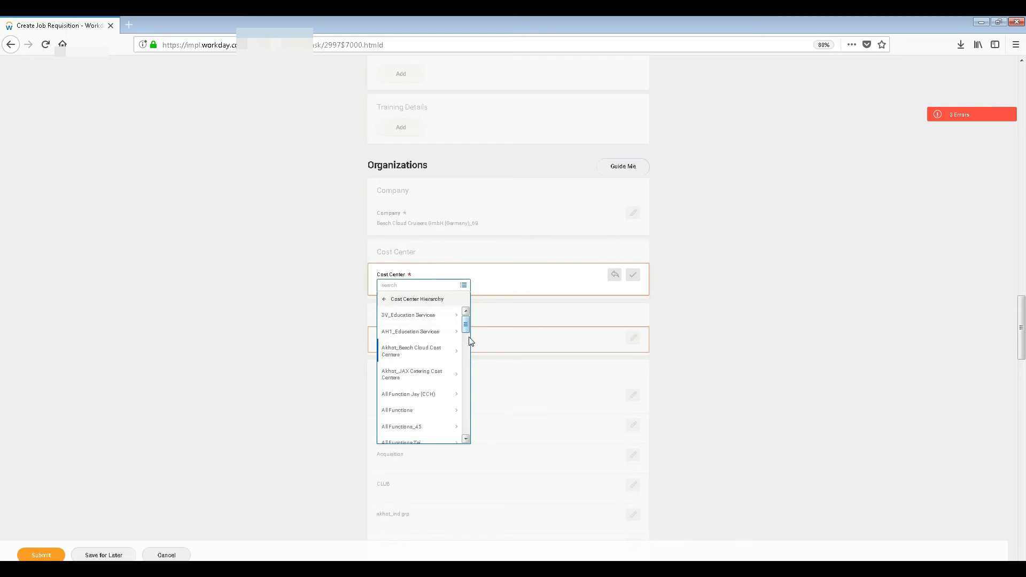
scroll(467, 378, "down", 10)
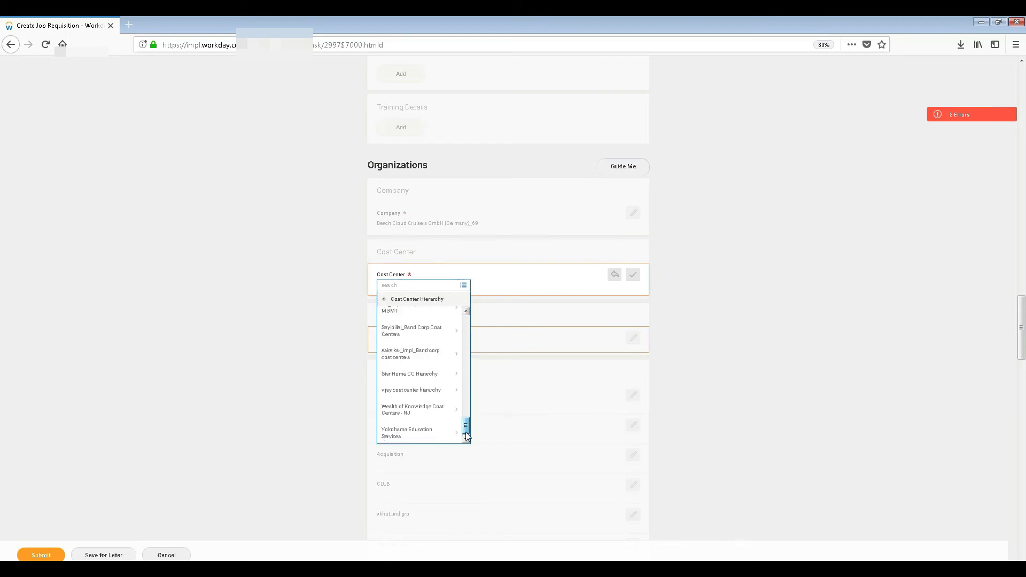
left_click(413, 286)
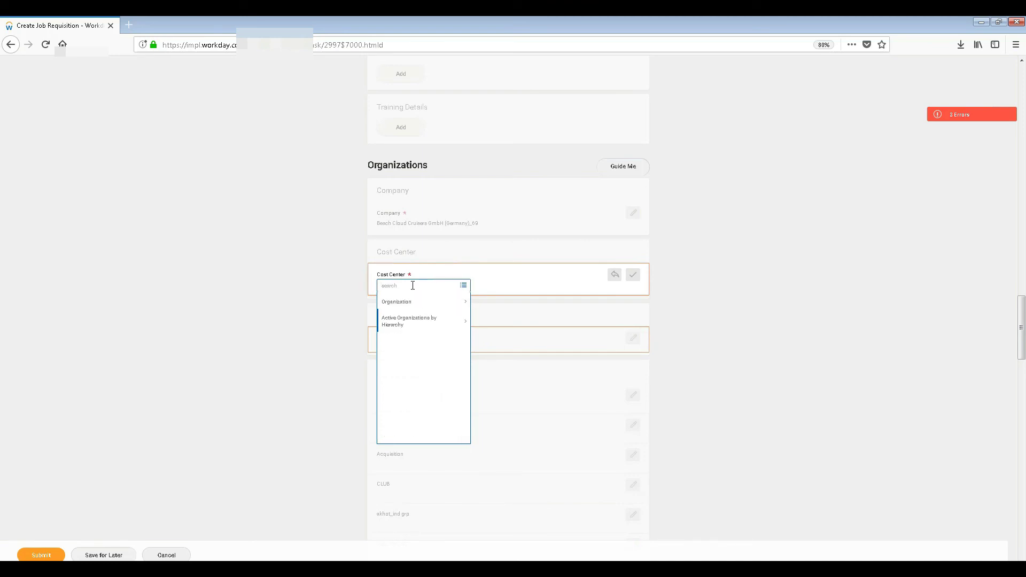
left_click(413, 303)
left_click(421, 317)
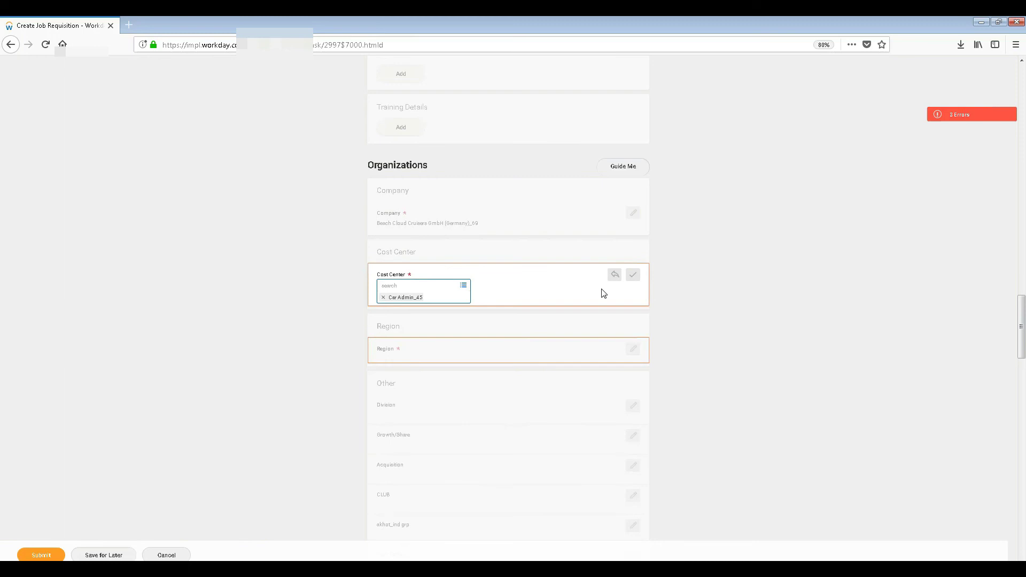
left_click(405, 355)
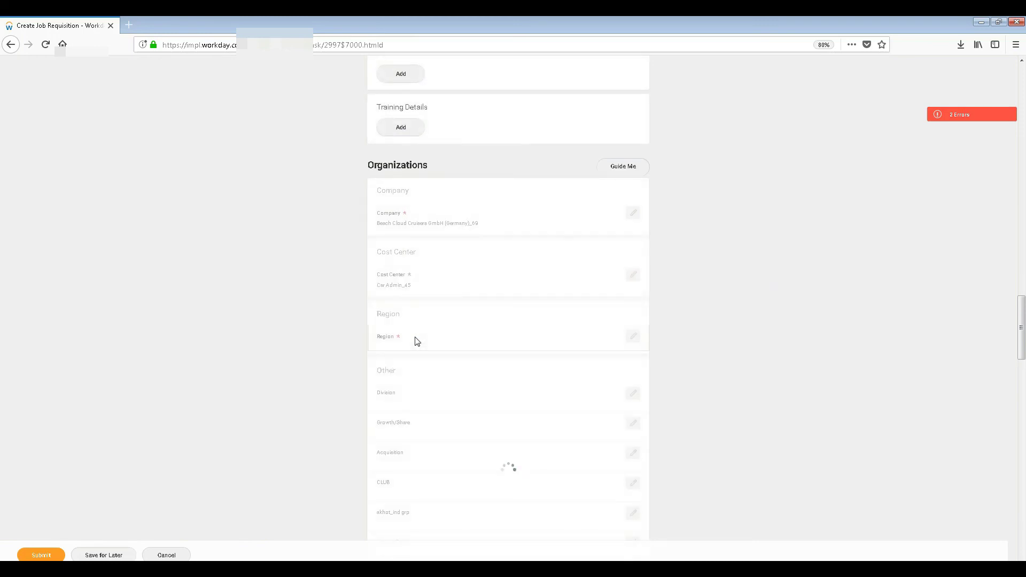
left_click(395, 338)
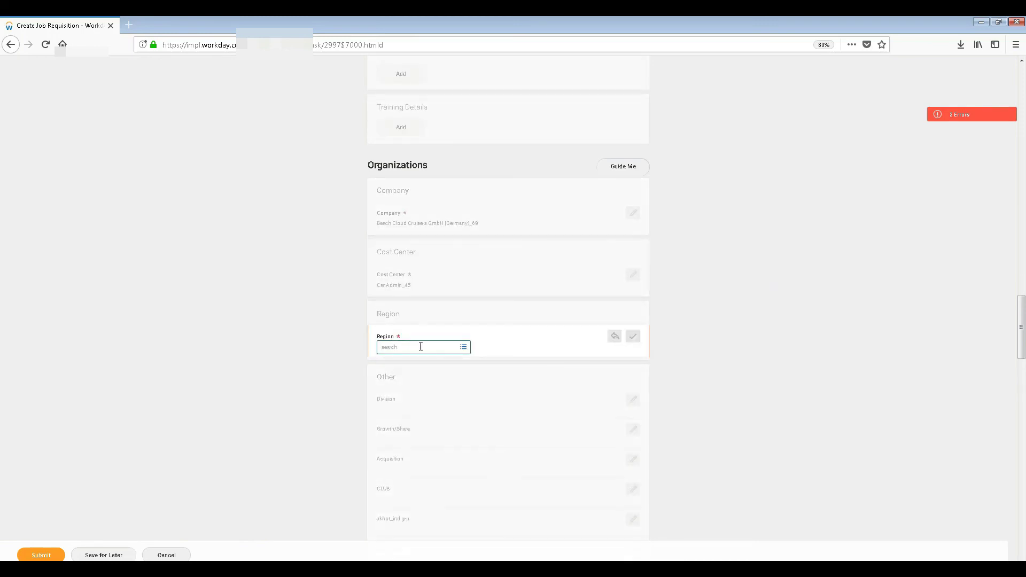
type("a")
left_click(463, 348)
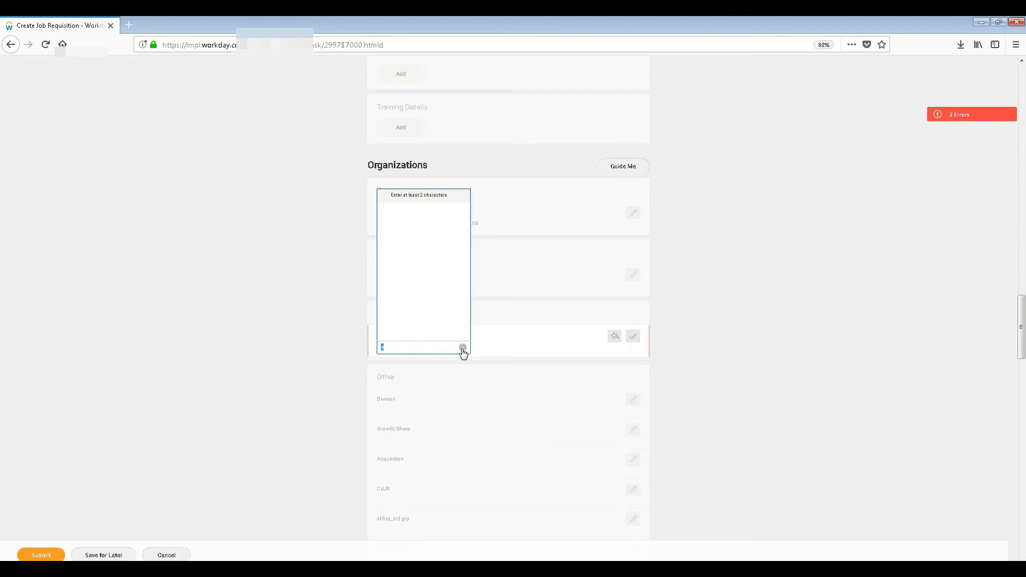
key("BackSpace")
type("a")
key("BackSpace")
type("san")
left_click(776, 316)
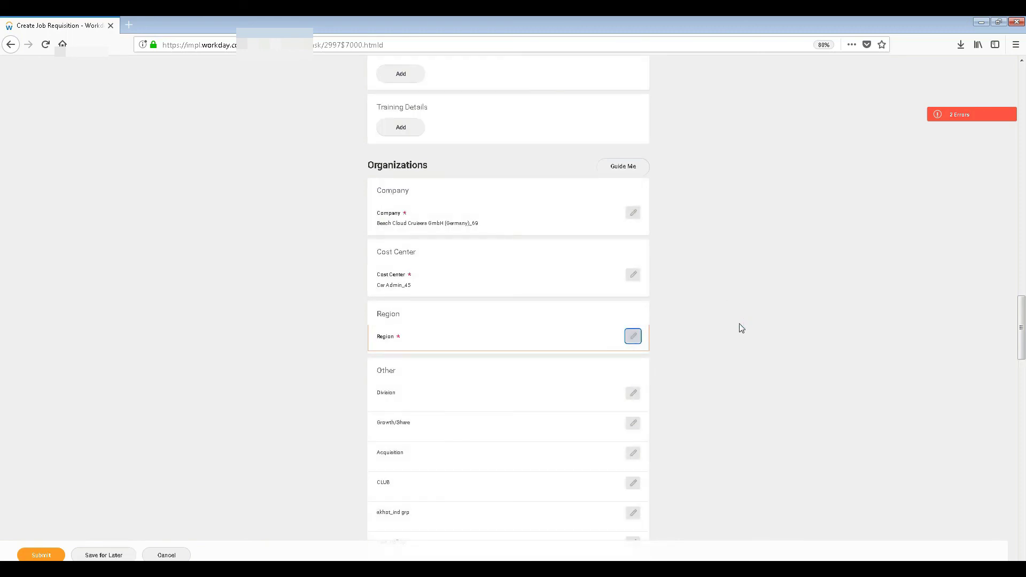
- Scroll the requisition down past Organizations and Attachments to show Compensation's salary and merit plans
scroll(741, 328, "down", 7)
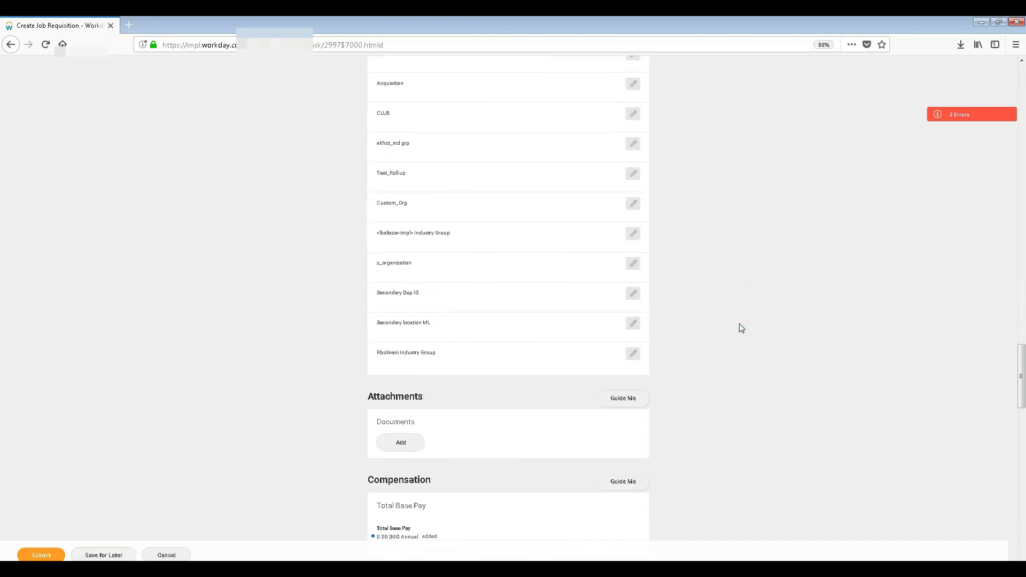
scroll(741, 328, "up", 7)
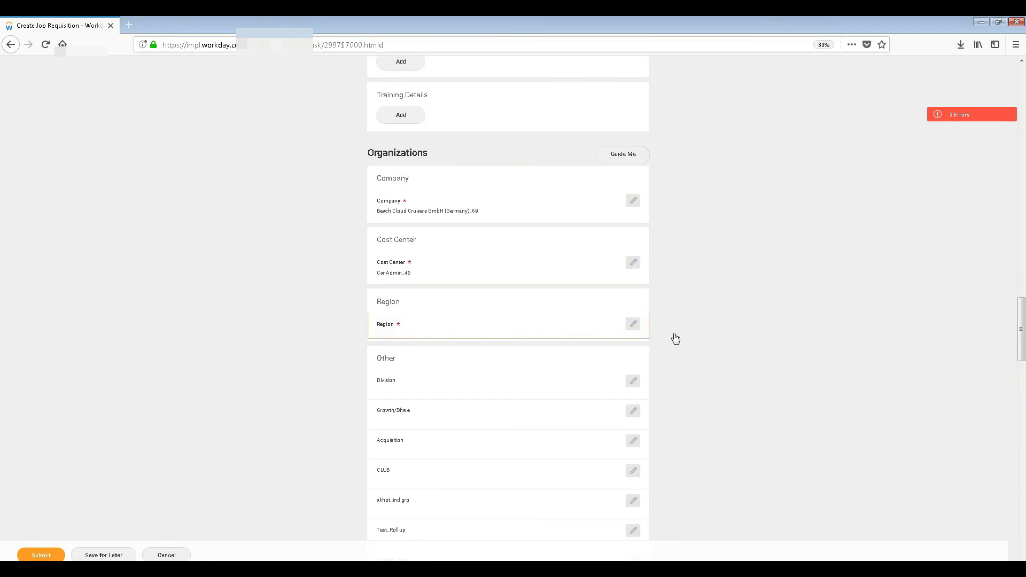
left_click_drag(1024, 347, 1024, 502)
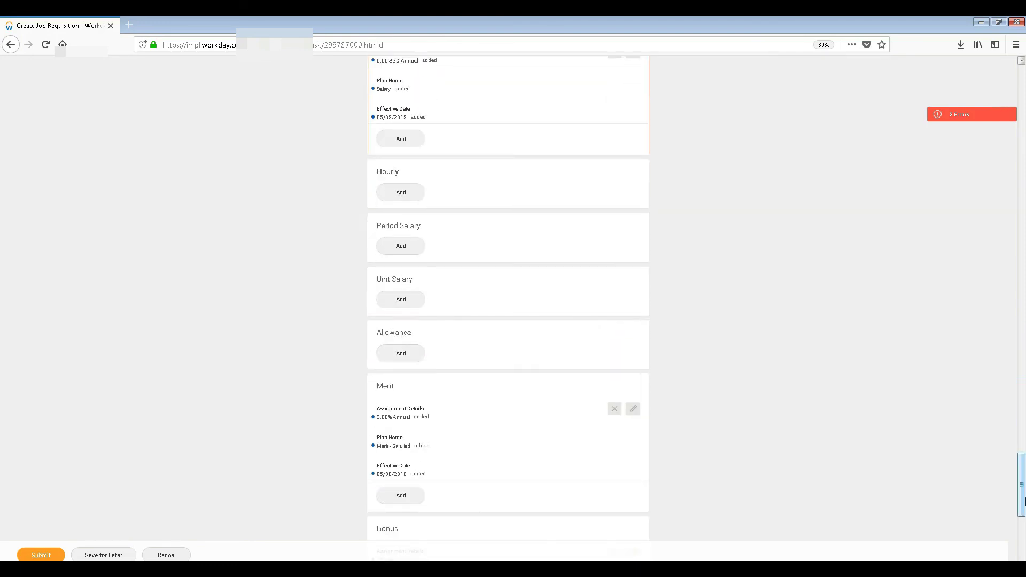